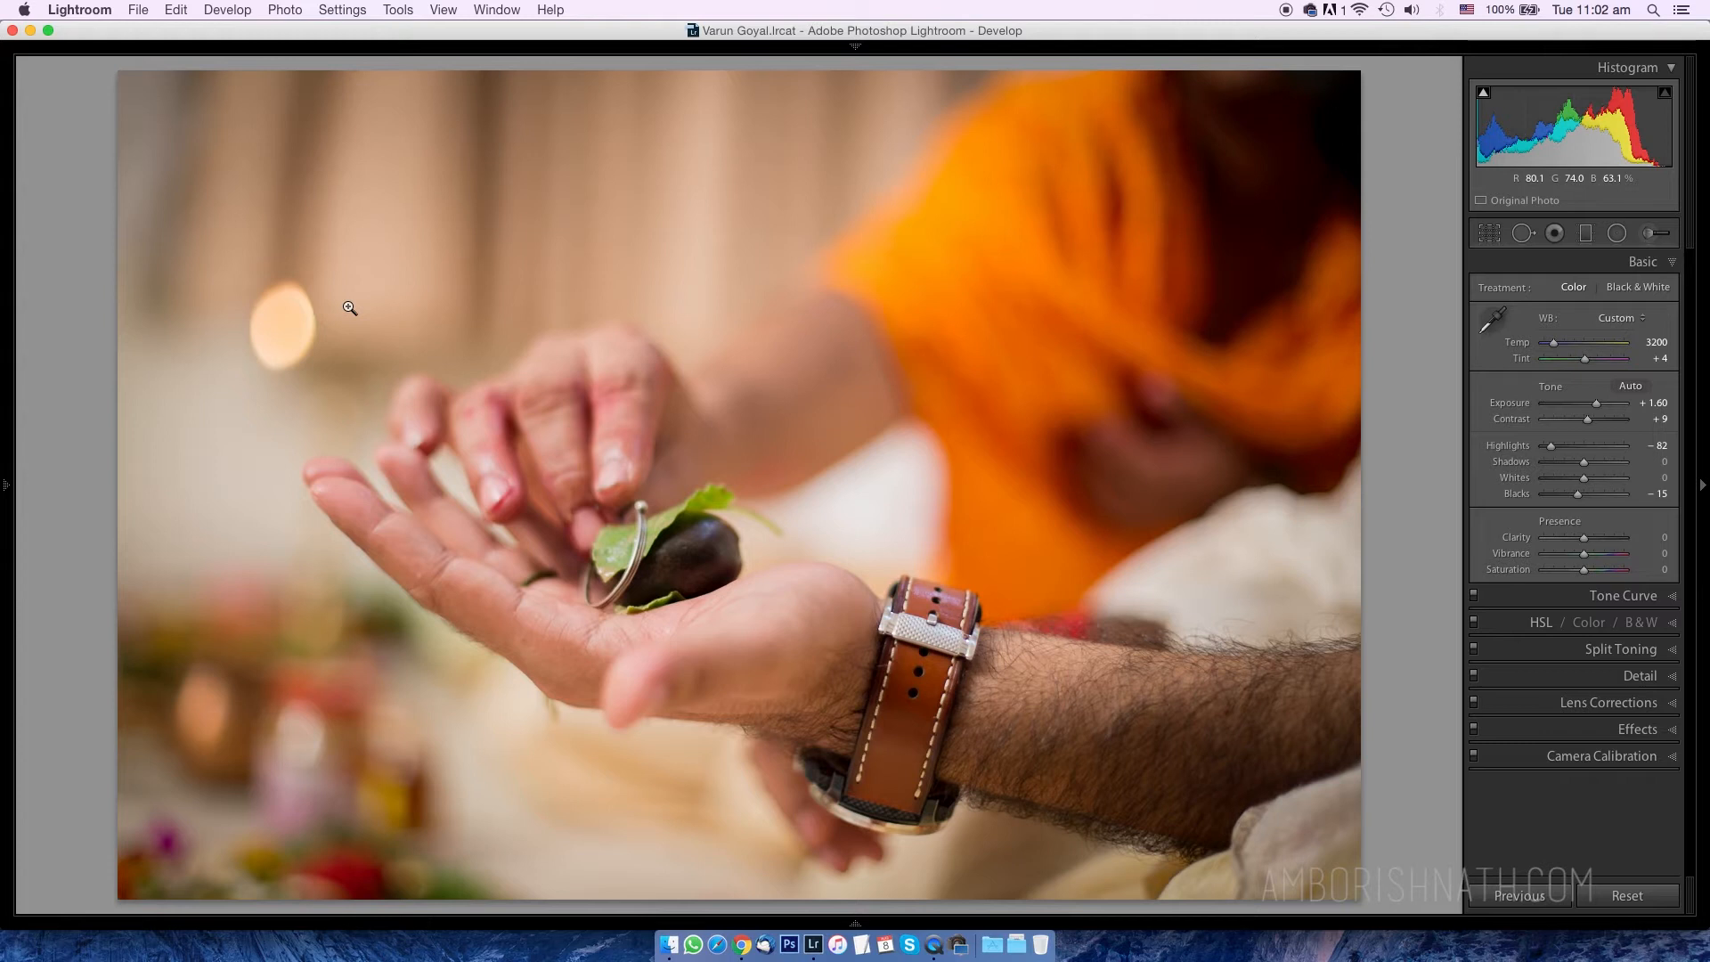
Select photos _MG_0215 through _MG_0220 in the Library grid, keeping _MG_0220 as the active source photo
key(g)
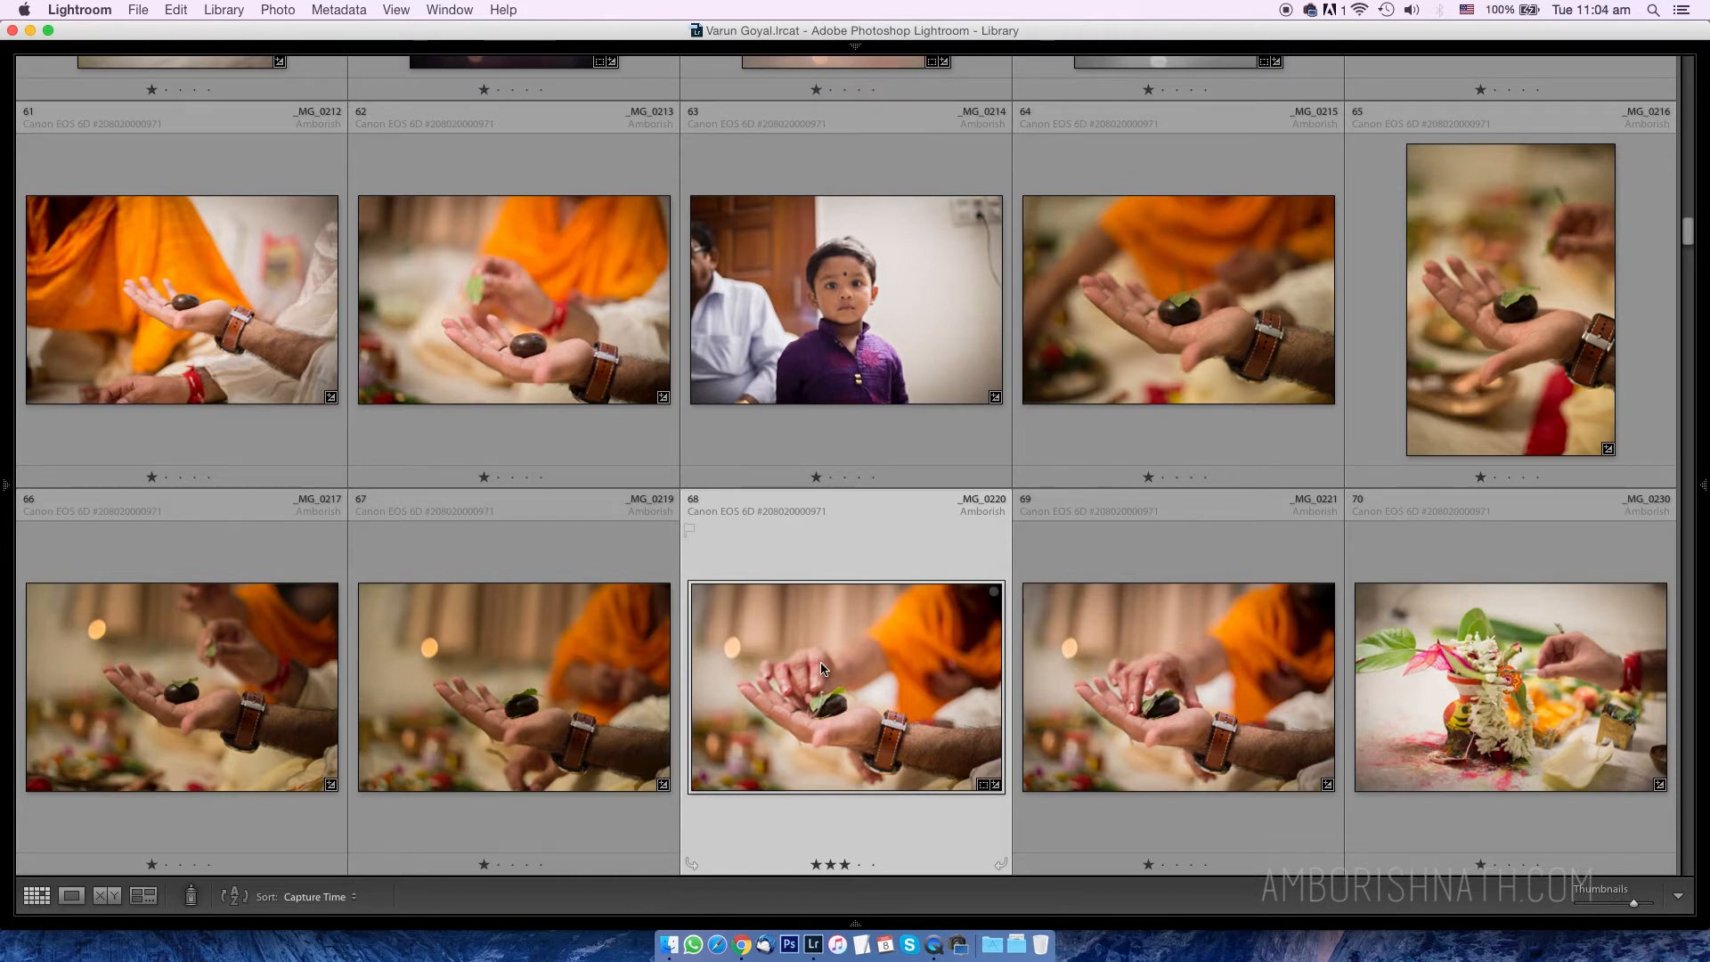
shift+click(1162, 344)
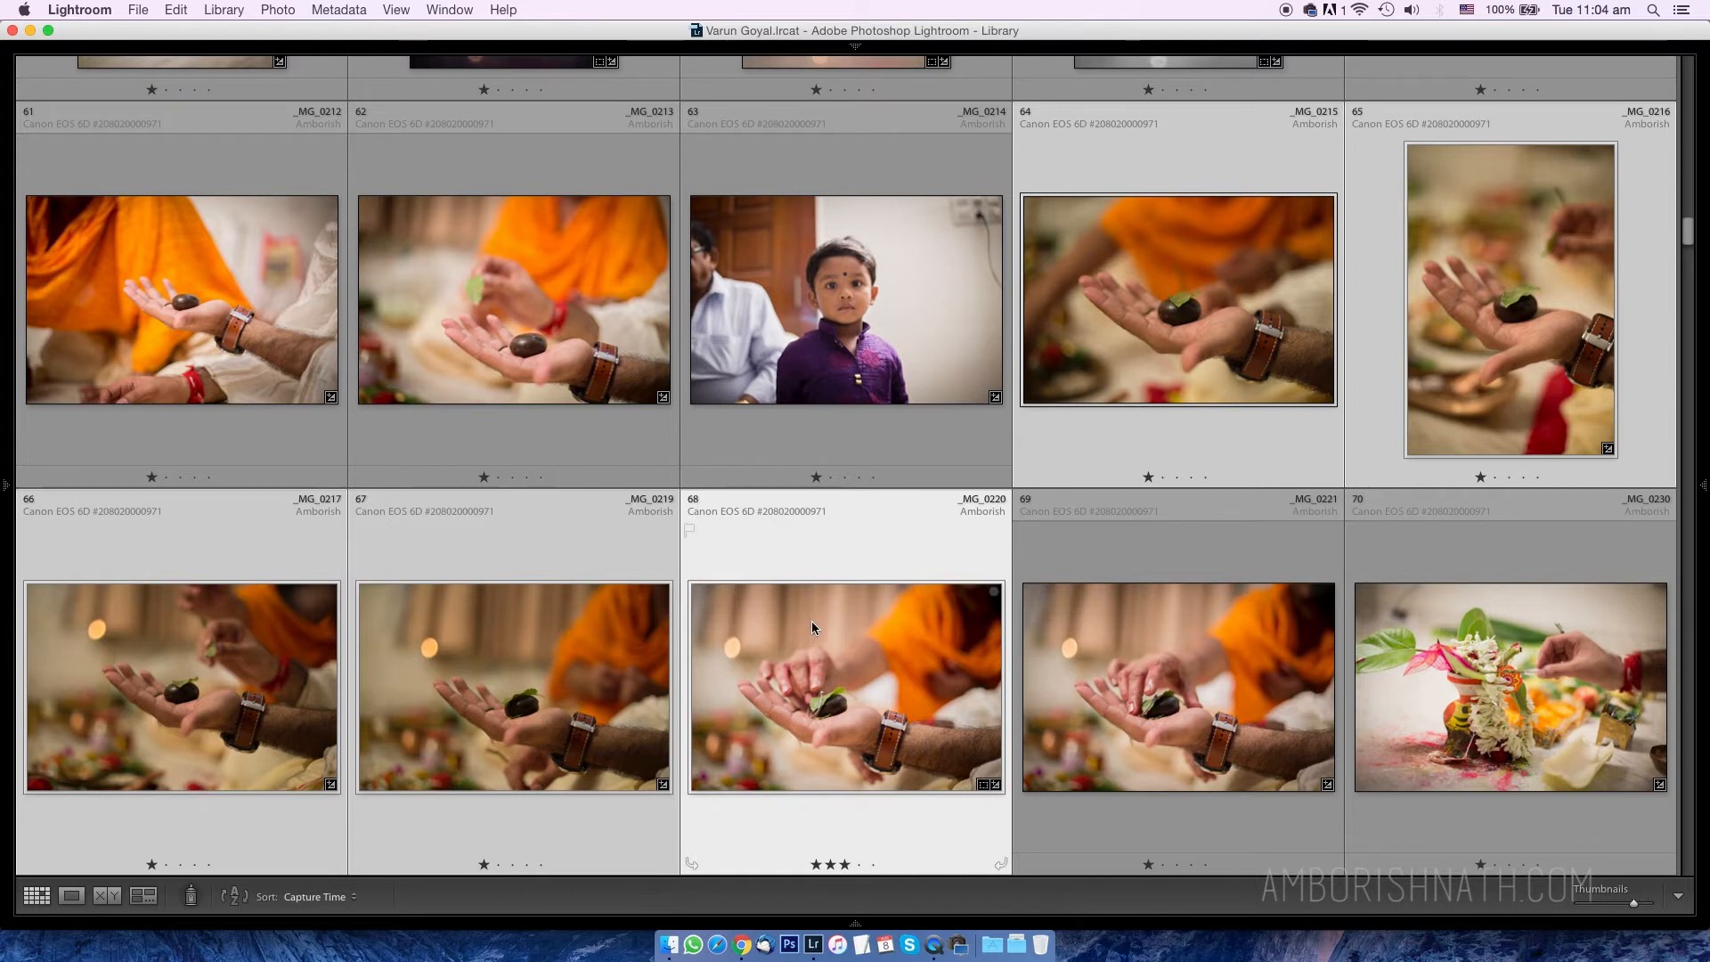
key(super+shift+s)
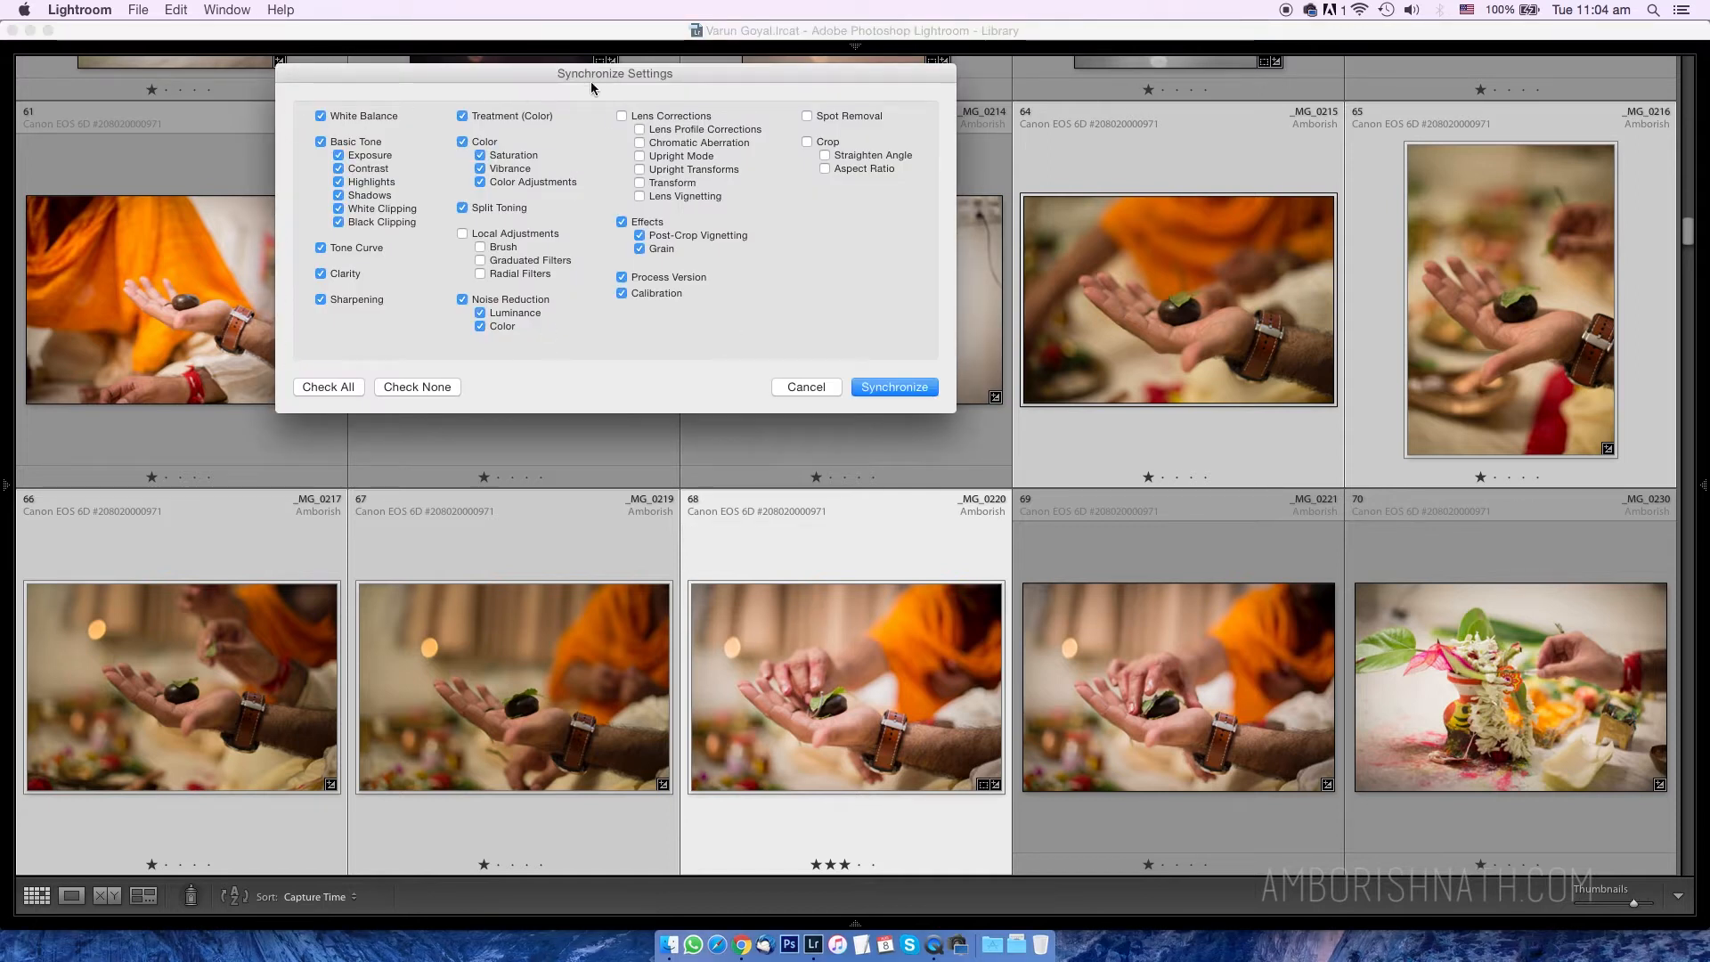
click(798, 390)
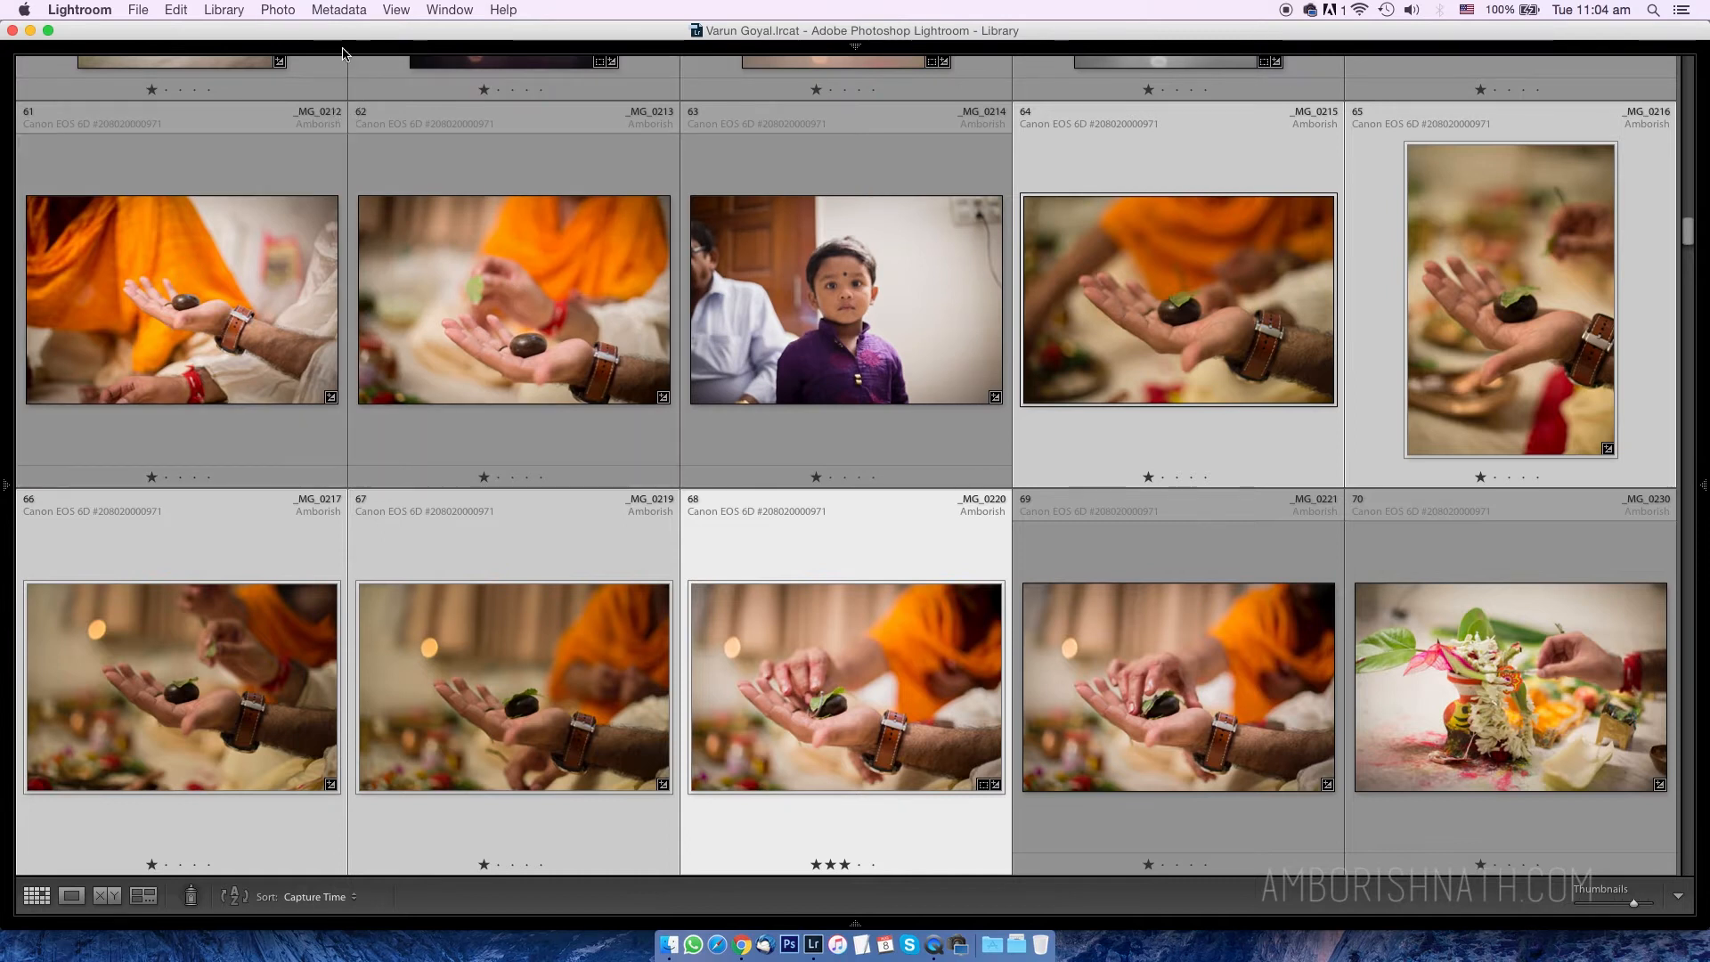
Synchronize the develop settings of _MG_0220 to the selected photos, excluding lens corrections, local adjustments, spot removal and crop
click(319, 11)
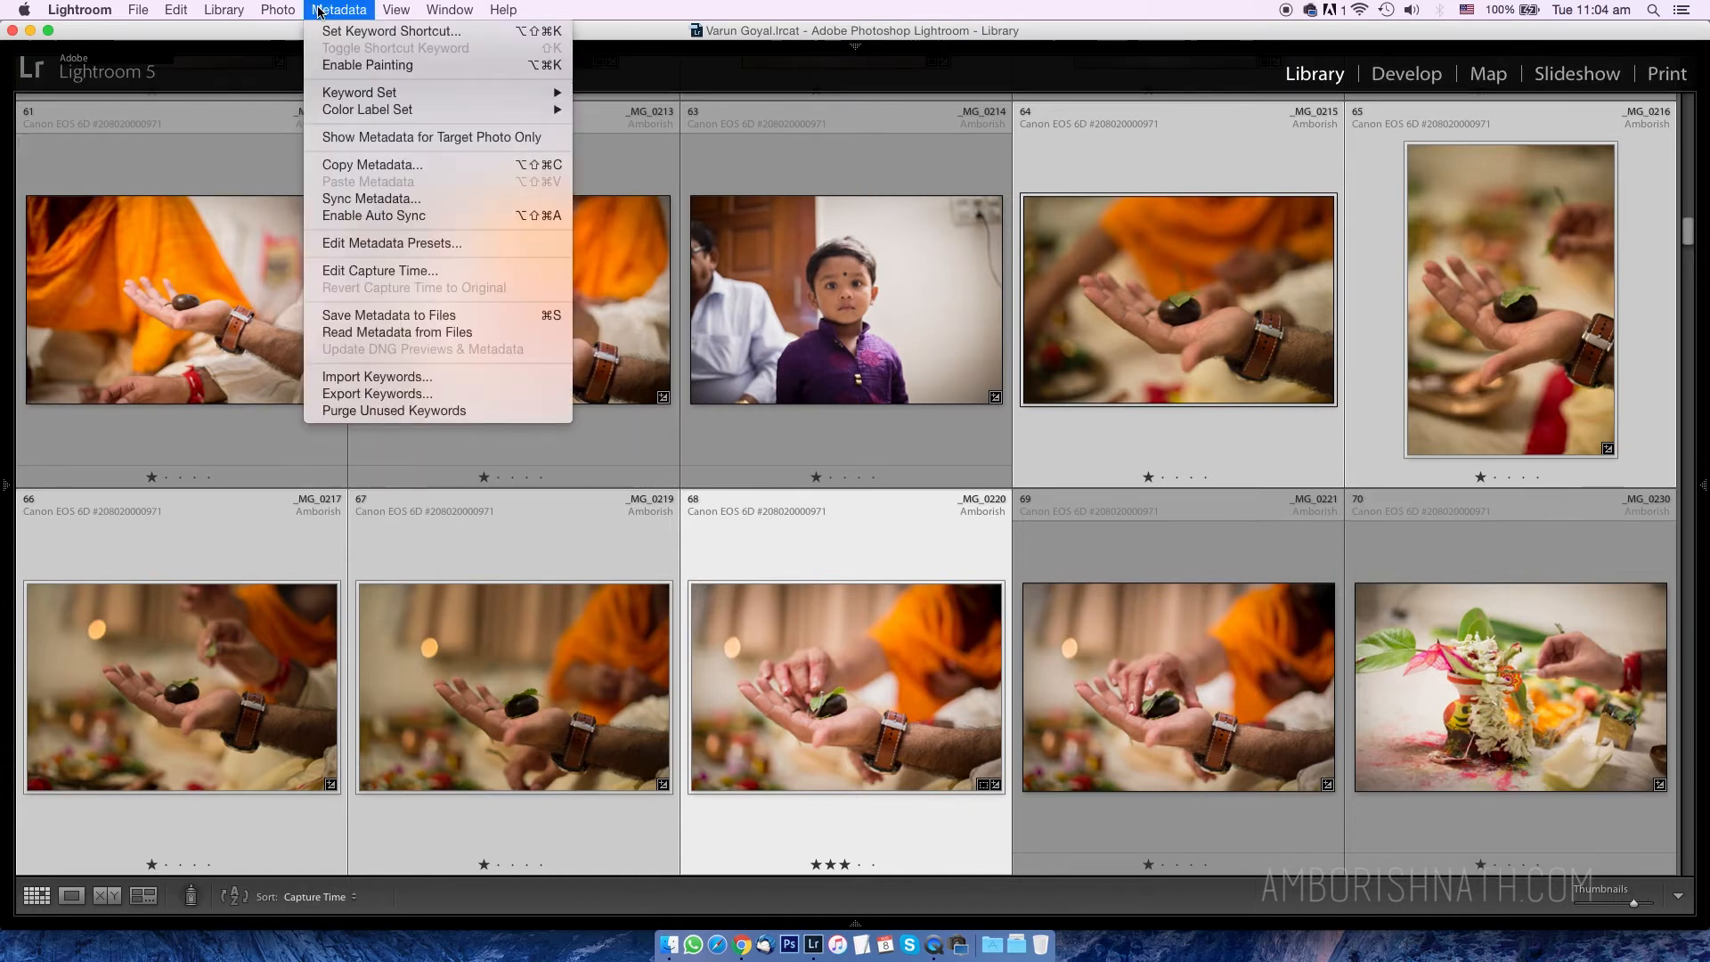
mouse_move(267, 10)
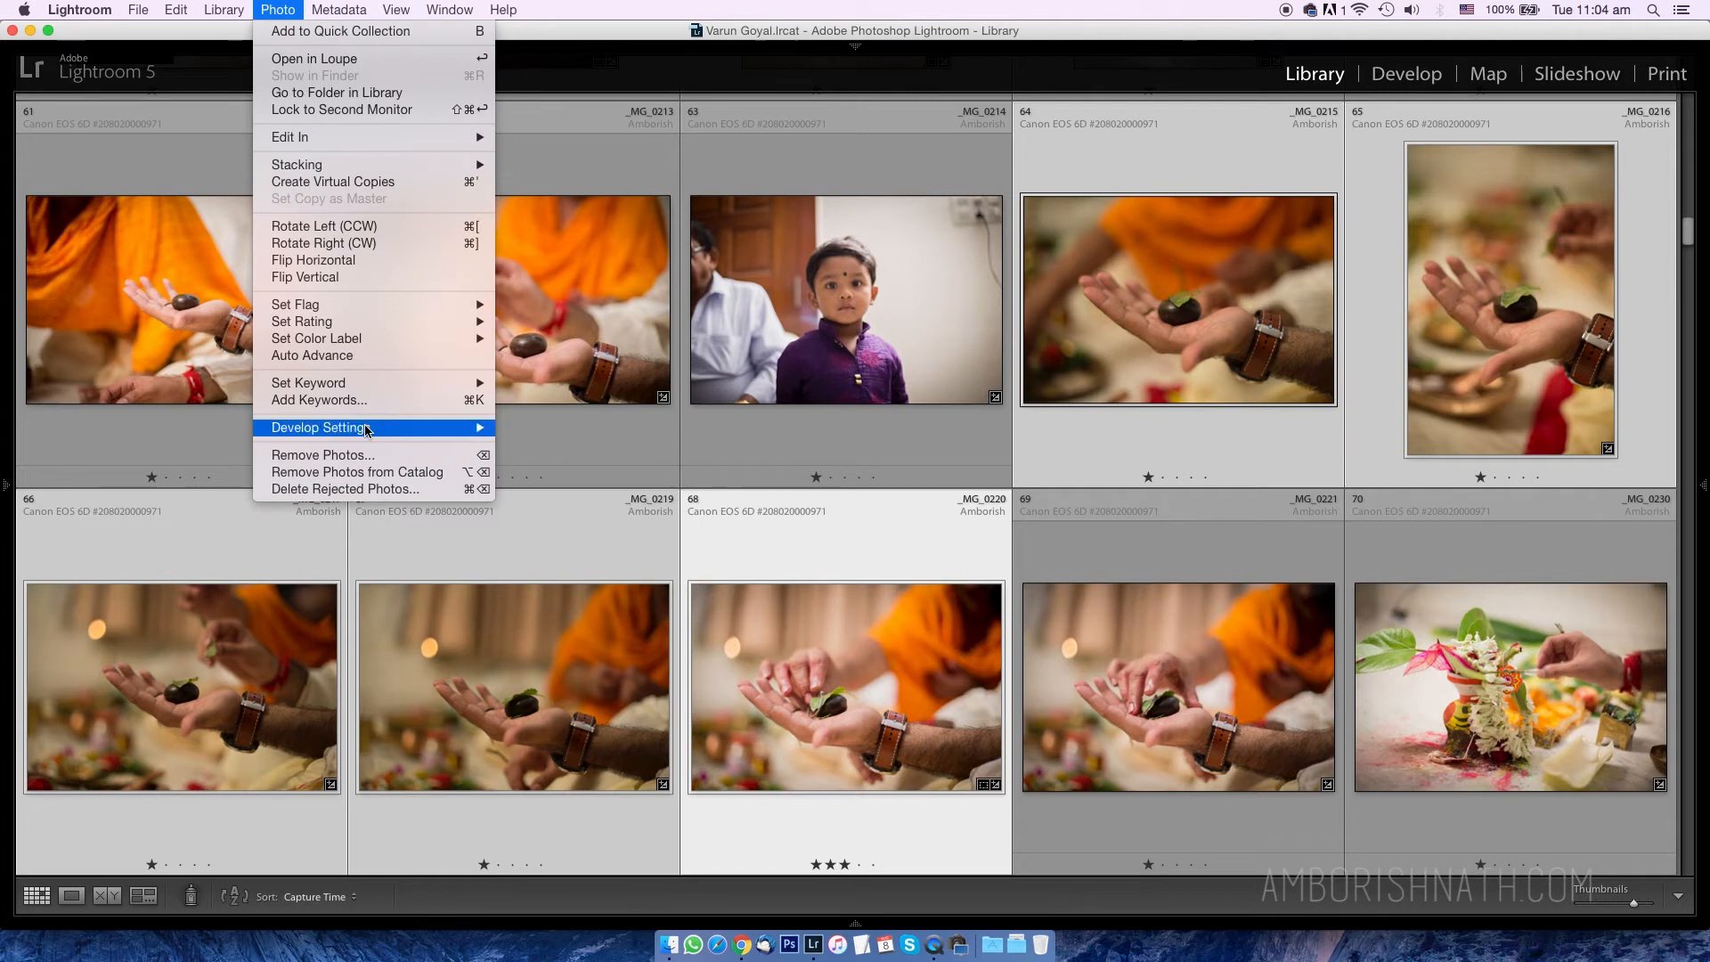
mouse_move(365, 430)
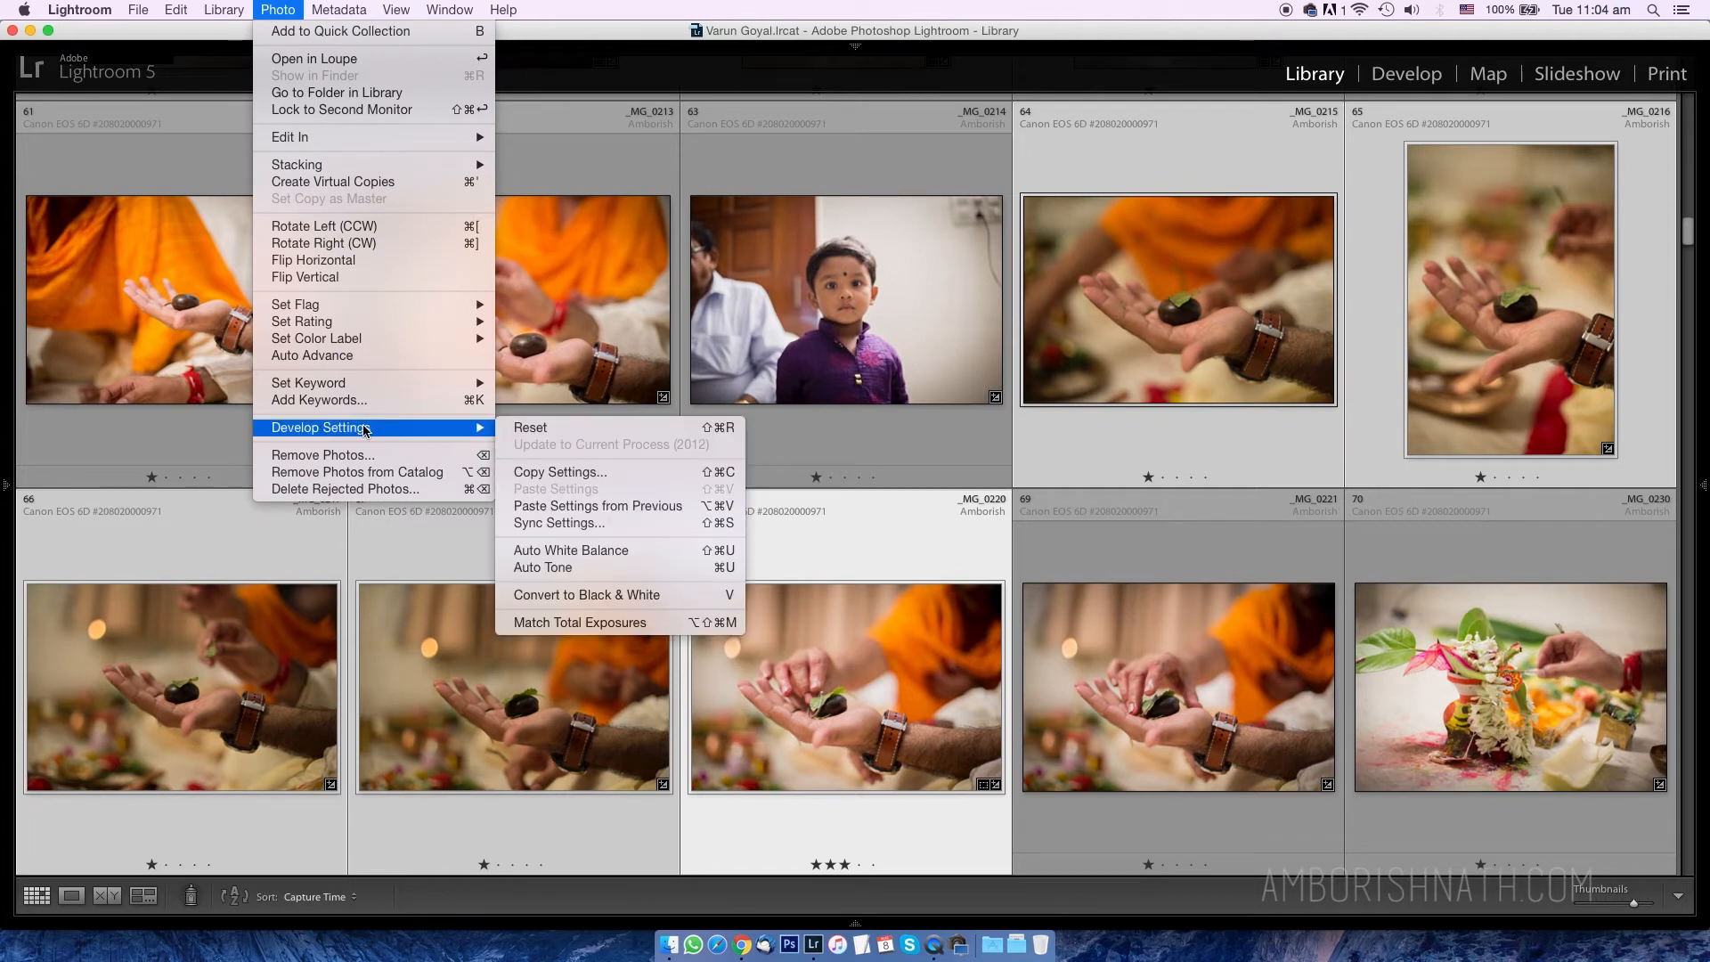
click(621, 527)
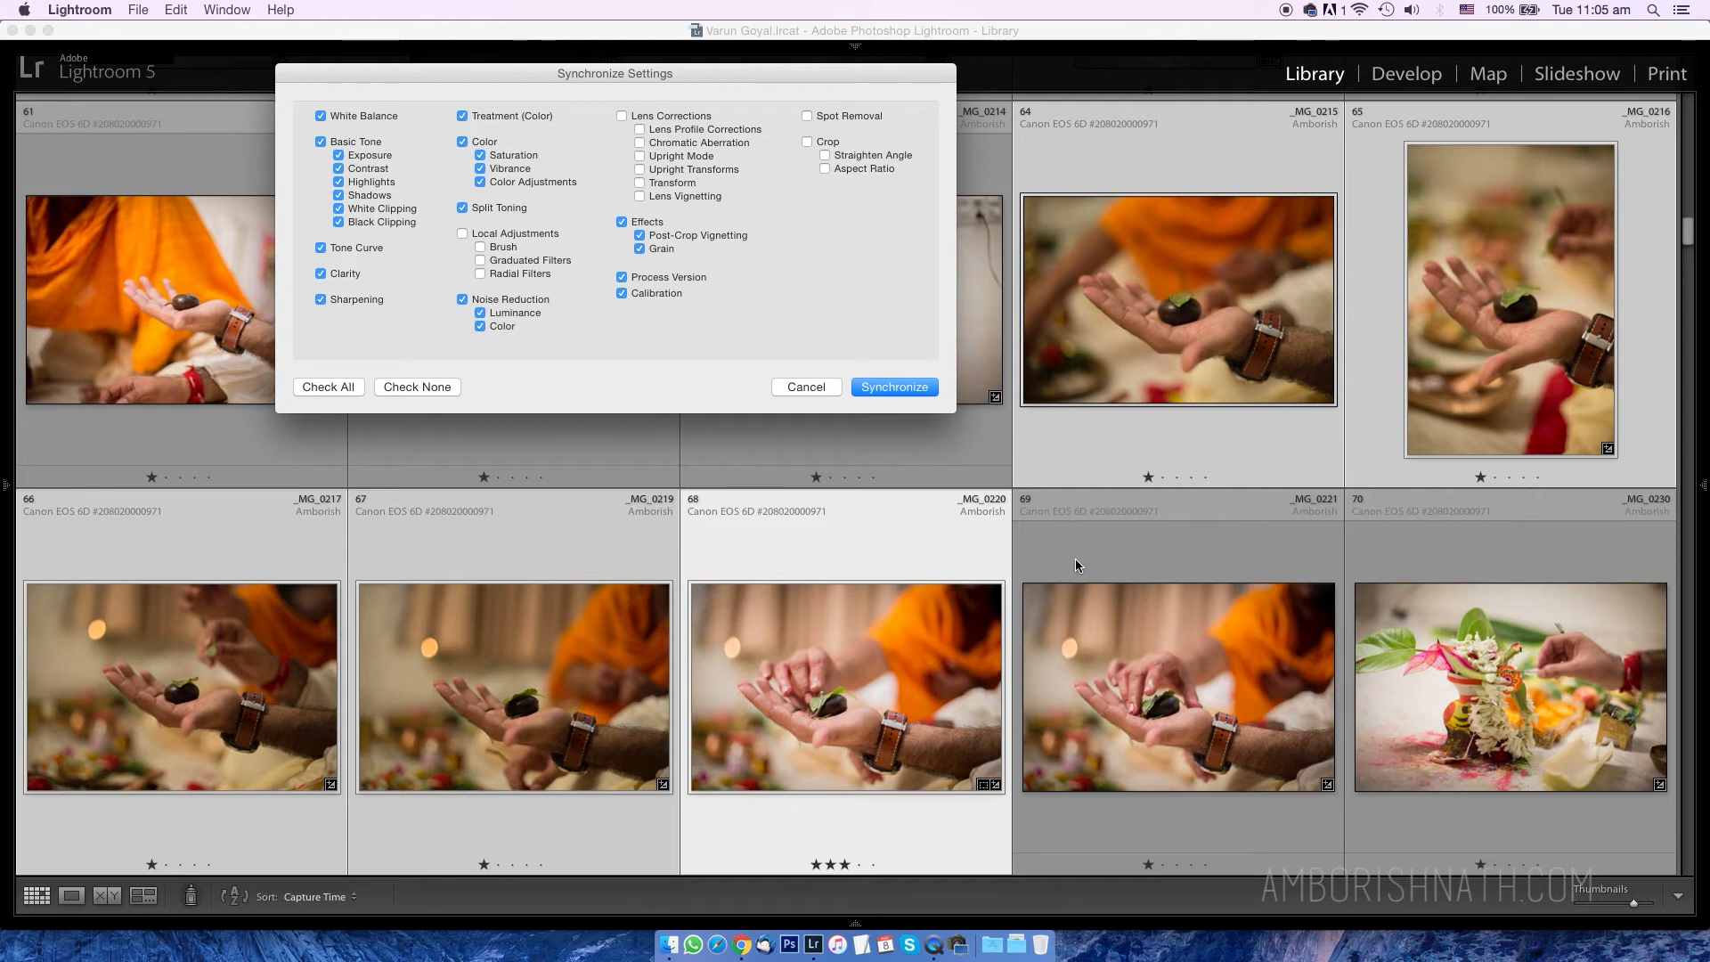
click(900, 387)
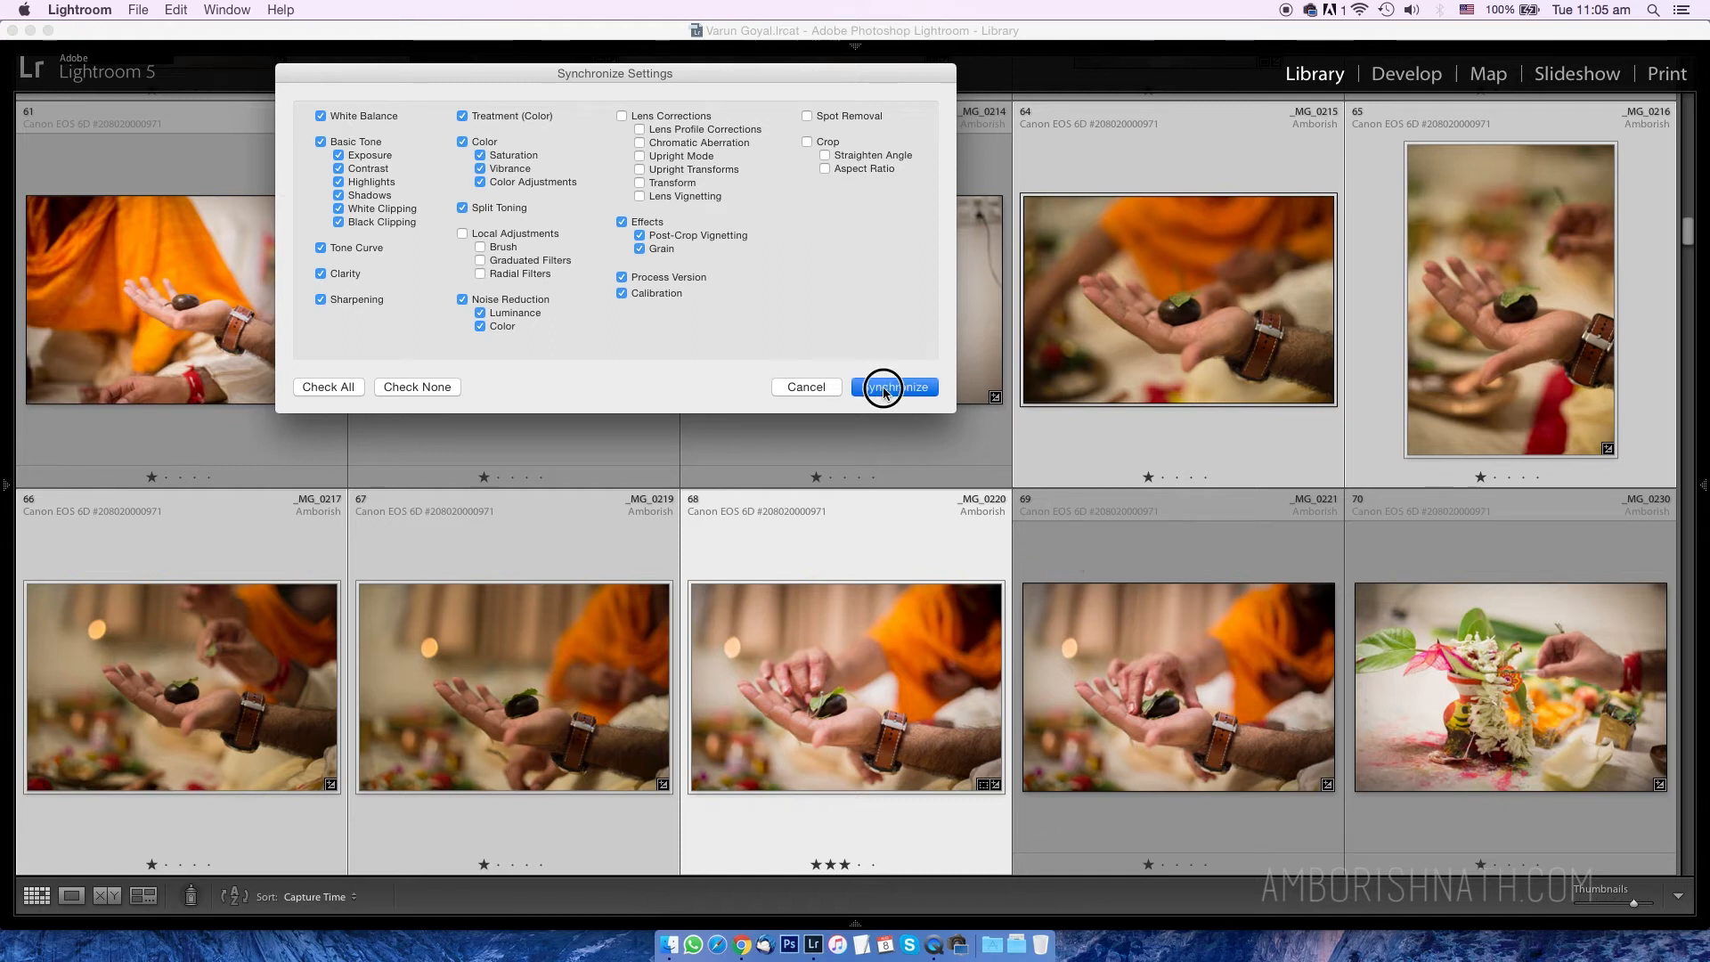
Examine the synchronized photos one by one in the grid, from _MG_0221 back to _MG_0215
click(1112, 687)
click(562, 697)
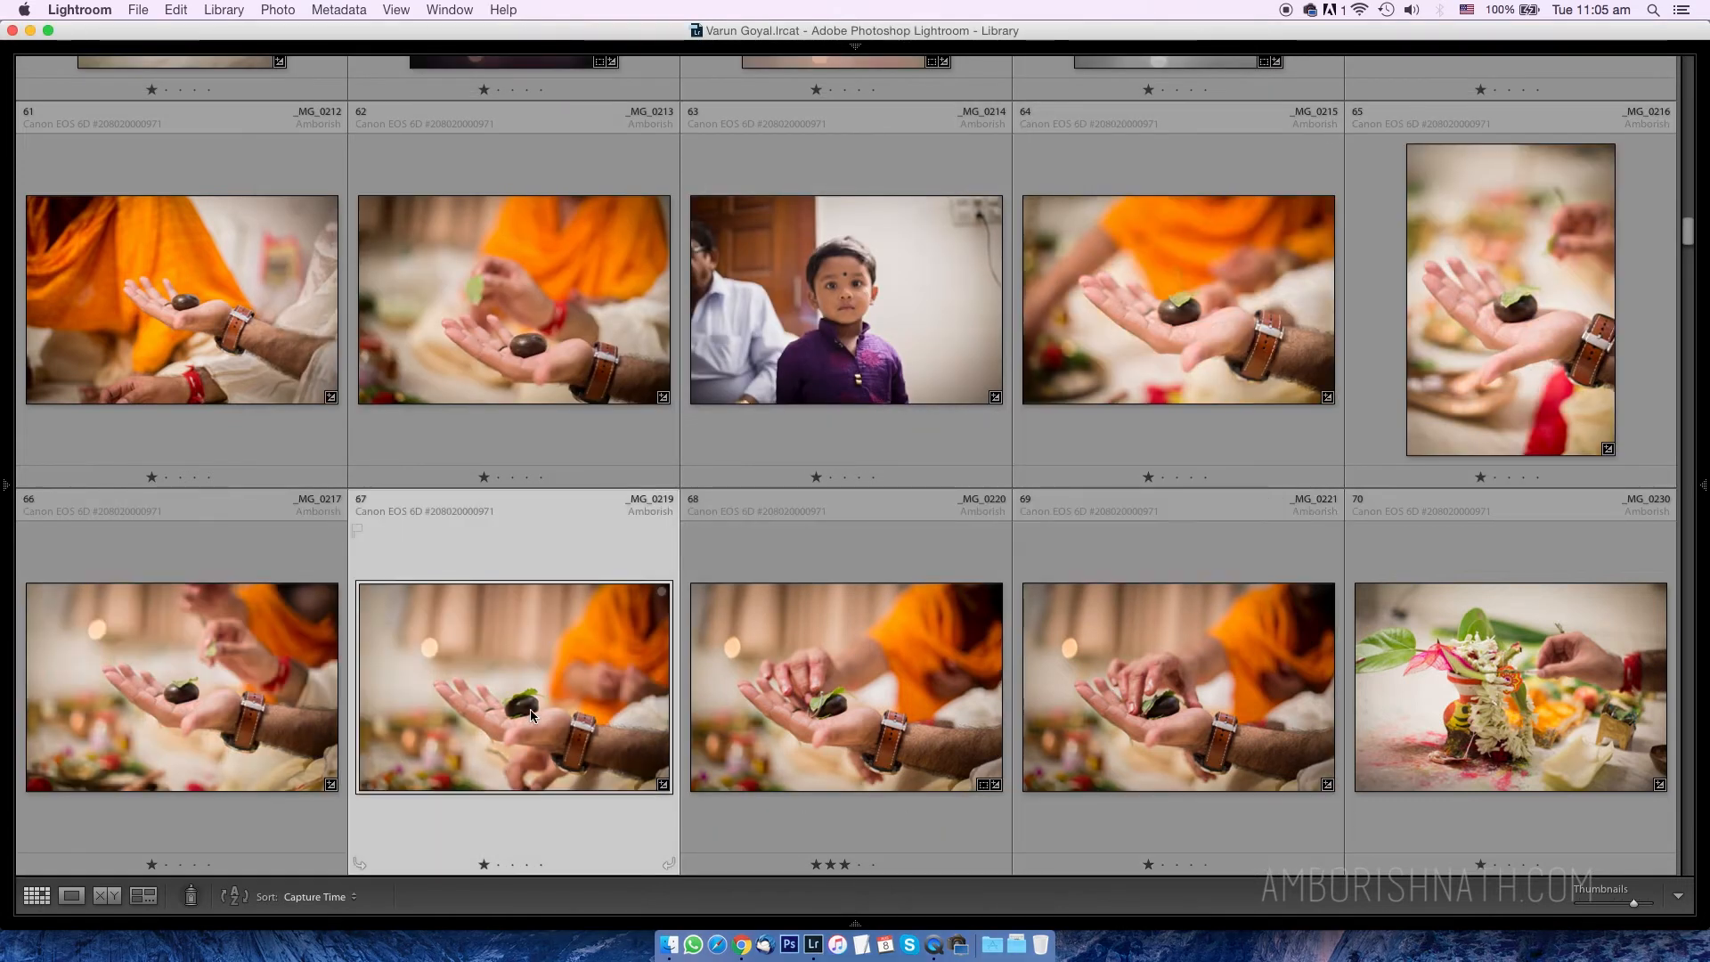
click(201, 688)
click(1121, 355)
click(1479, 333)
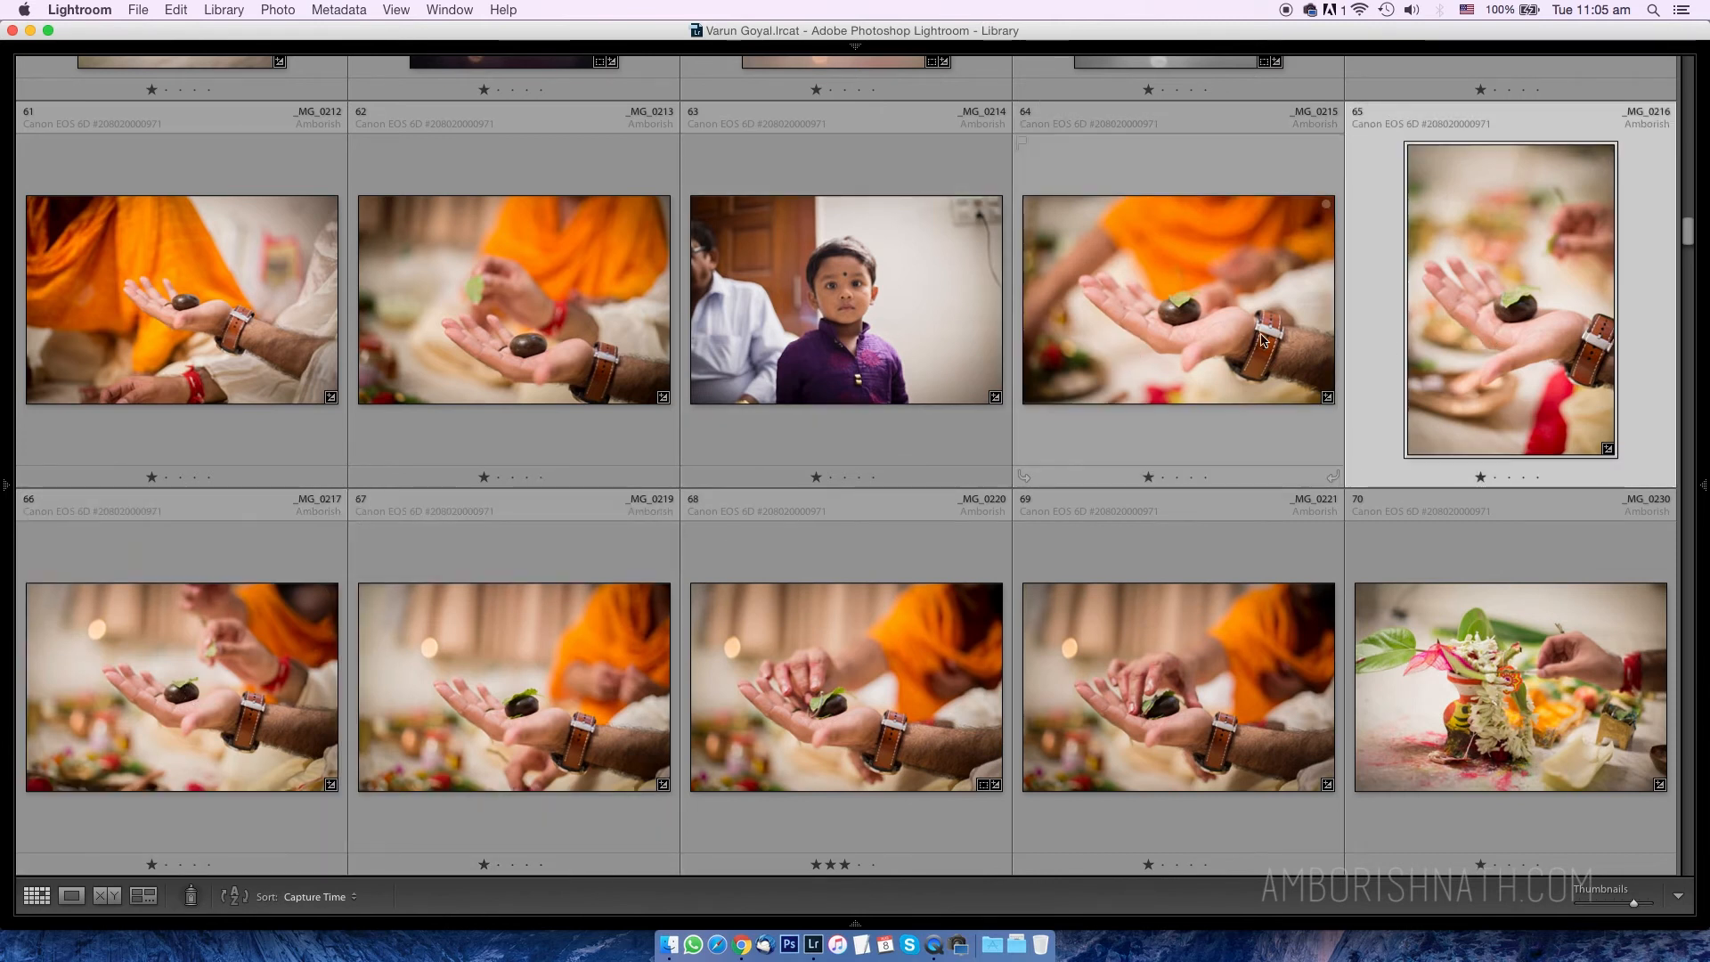
click(1109, 476)
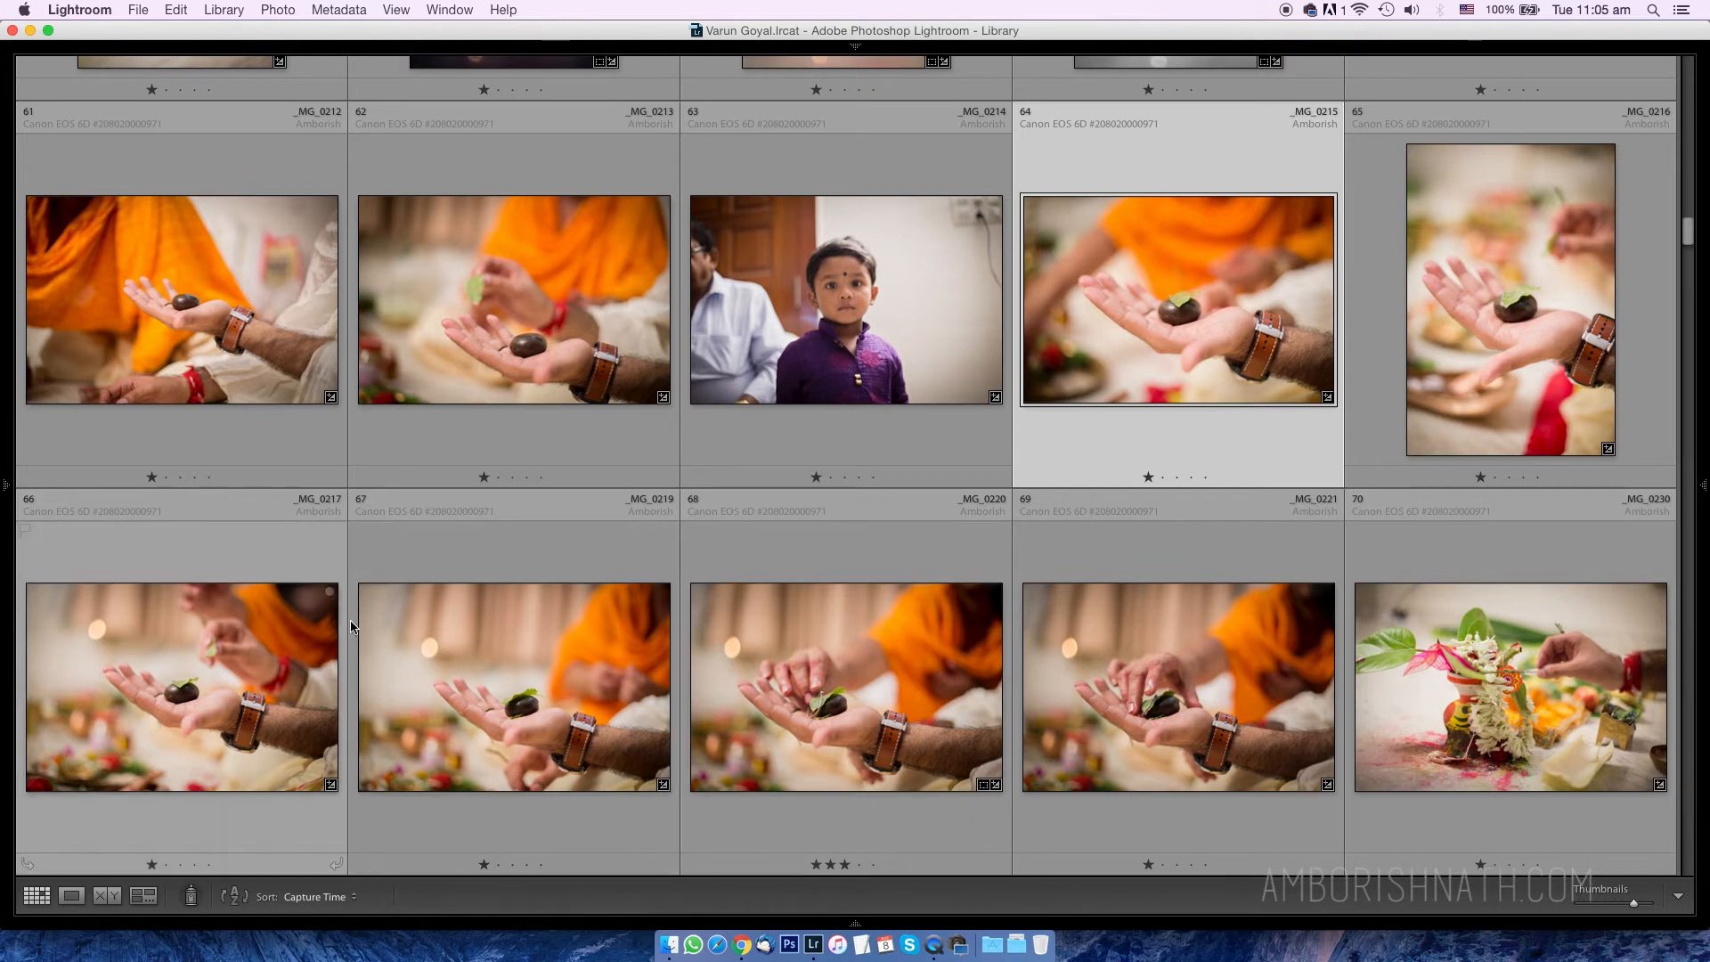
Open _MG_0215 in the Develop module and reduce its exposure to +1.30
click(826, 366)
click(1104, 323)
key(d)
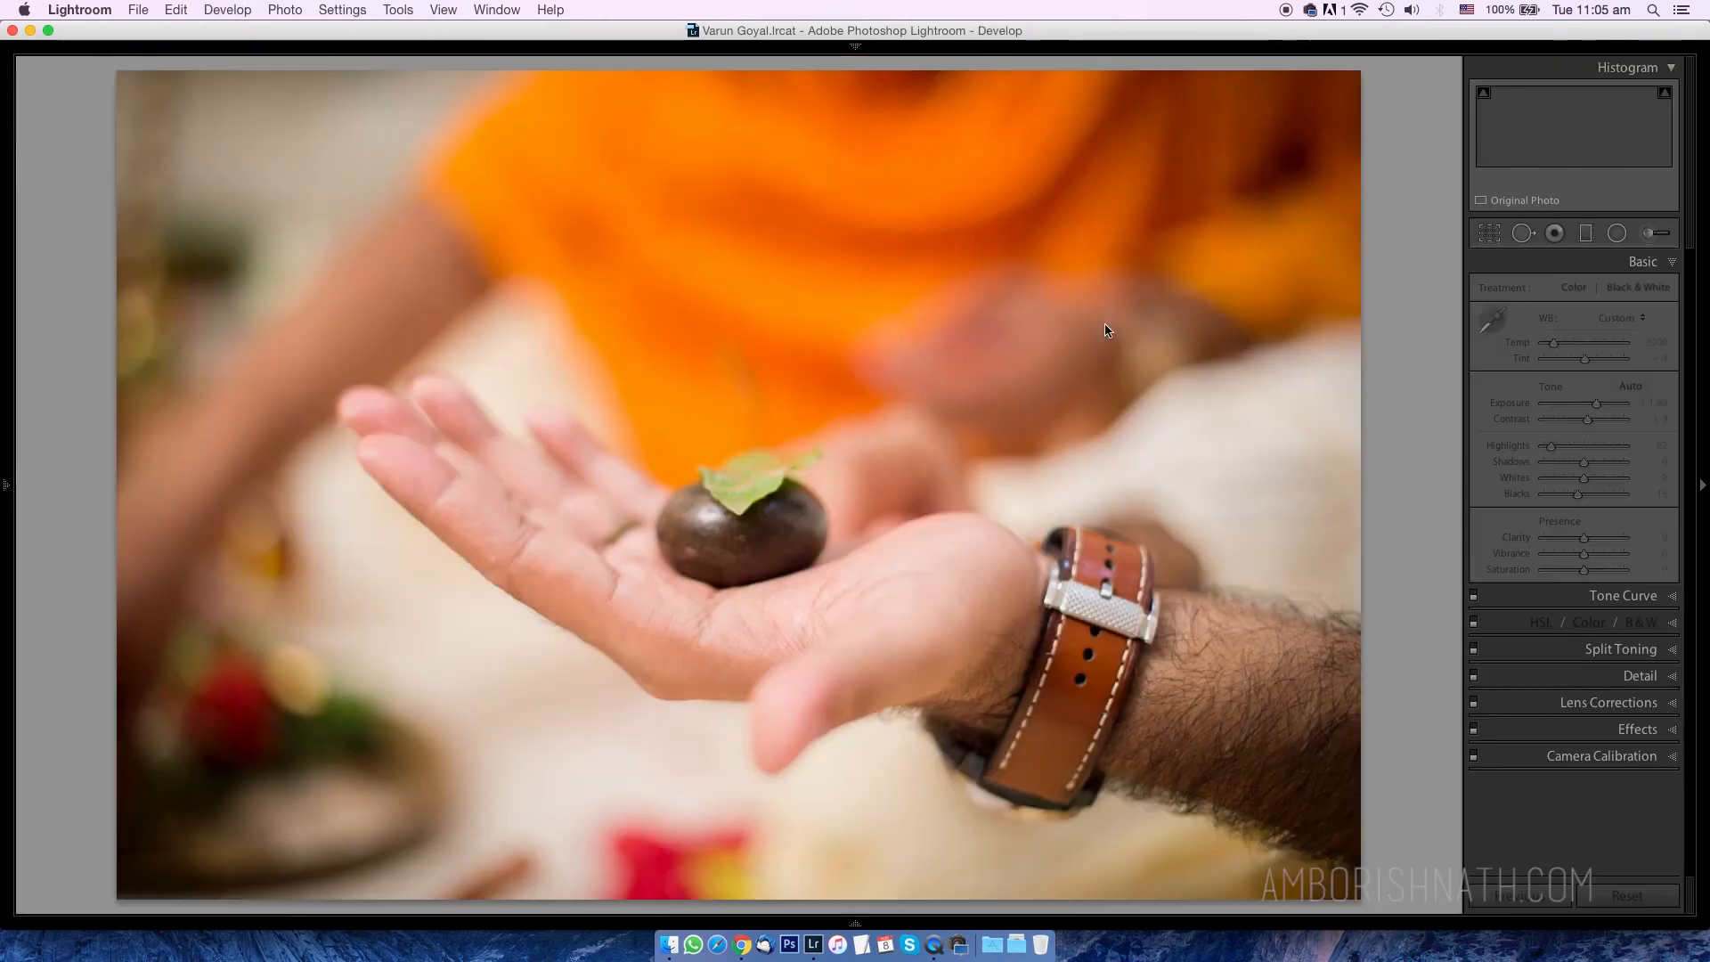
key(minus)
key(minus)
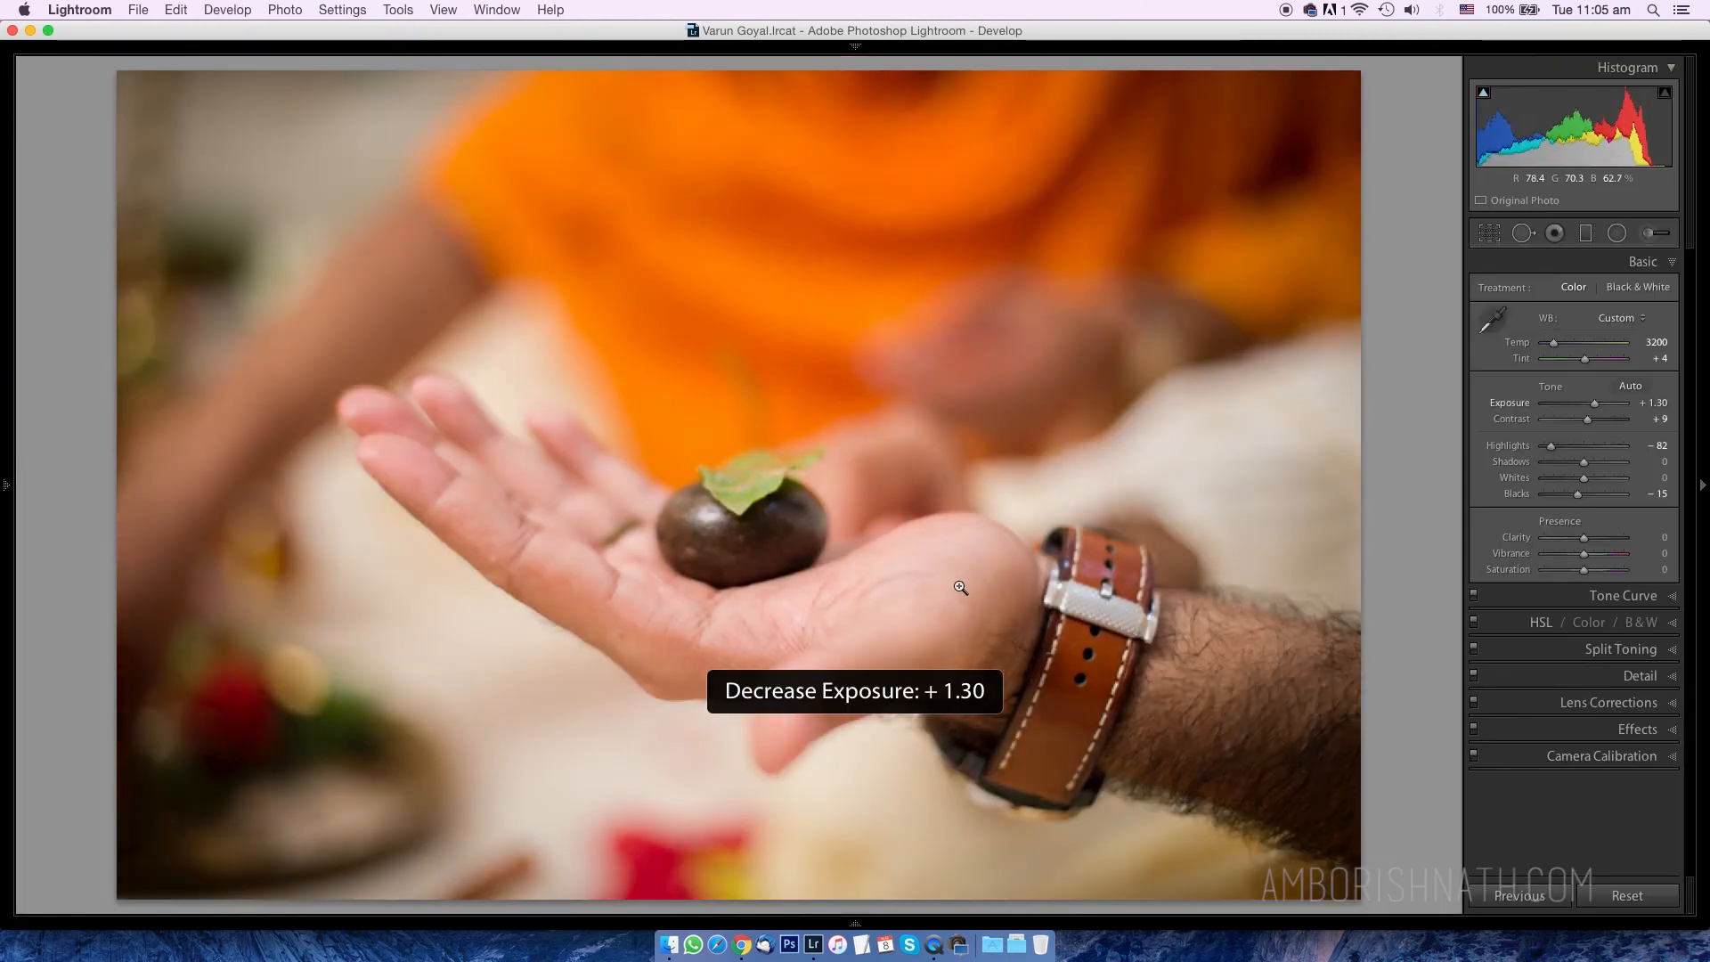
key(equal)
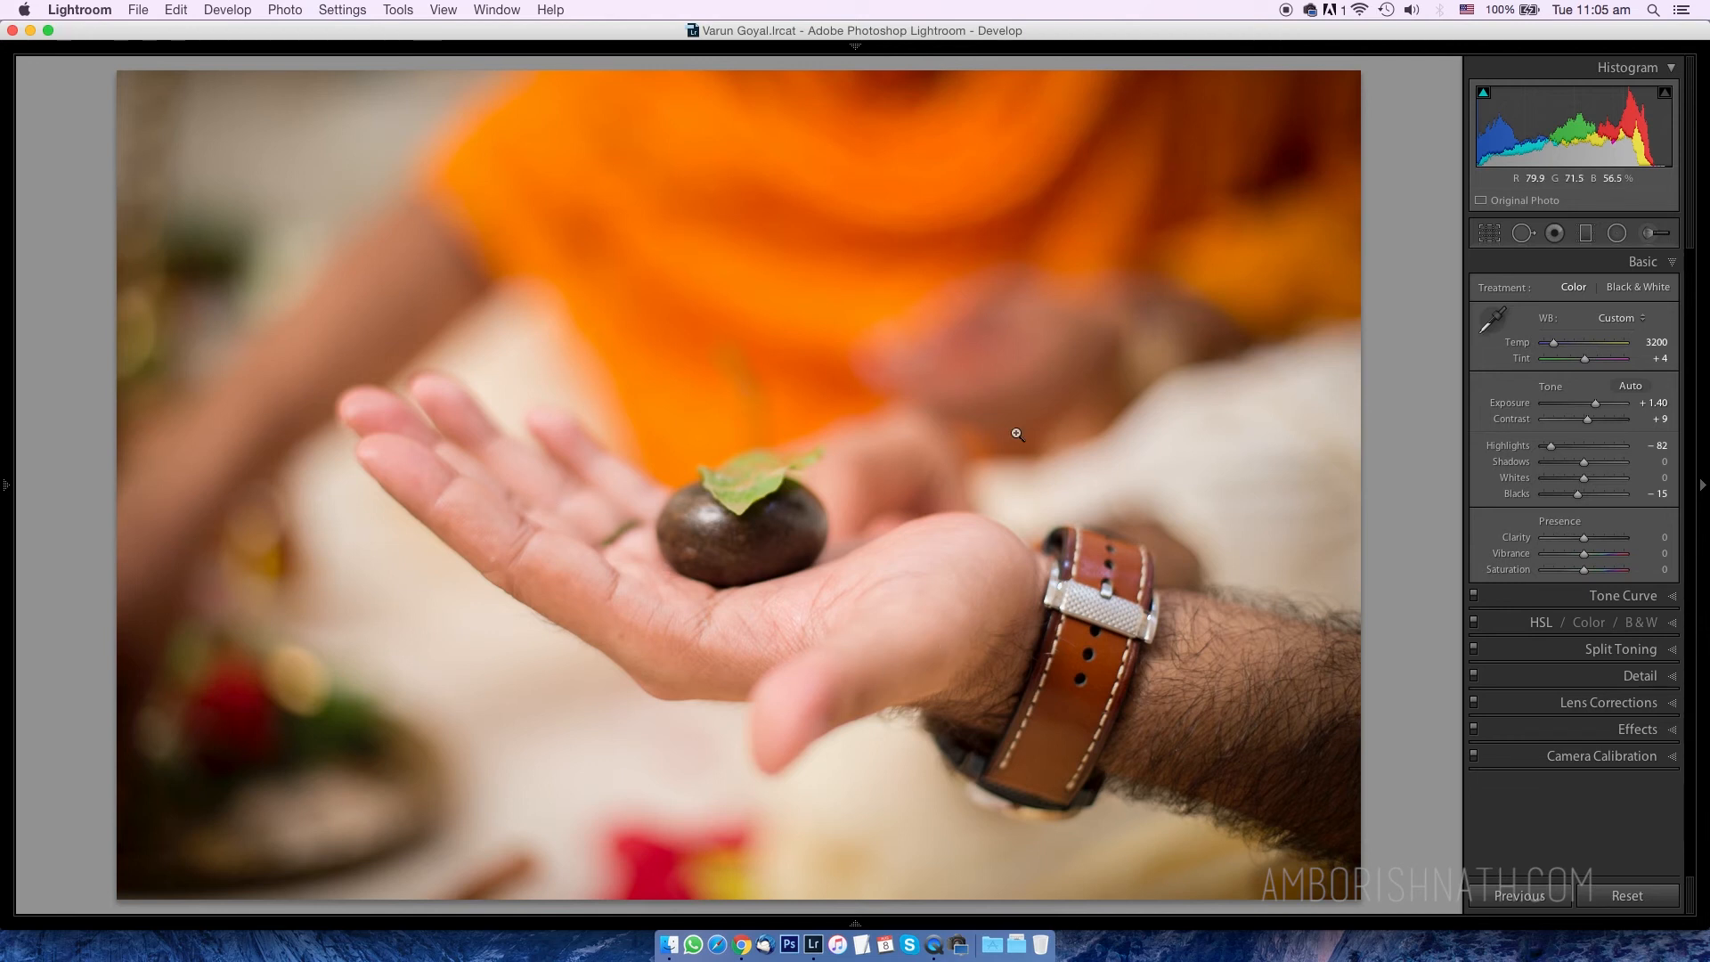
key(minus)
key(minus)
key(minus)
key(minus)
key(equal)
key(equal)
key(equal)
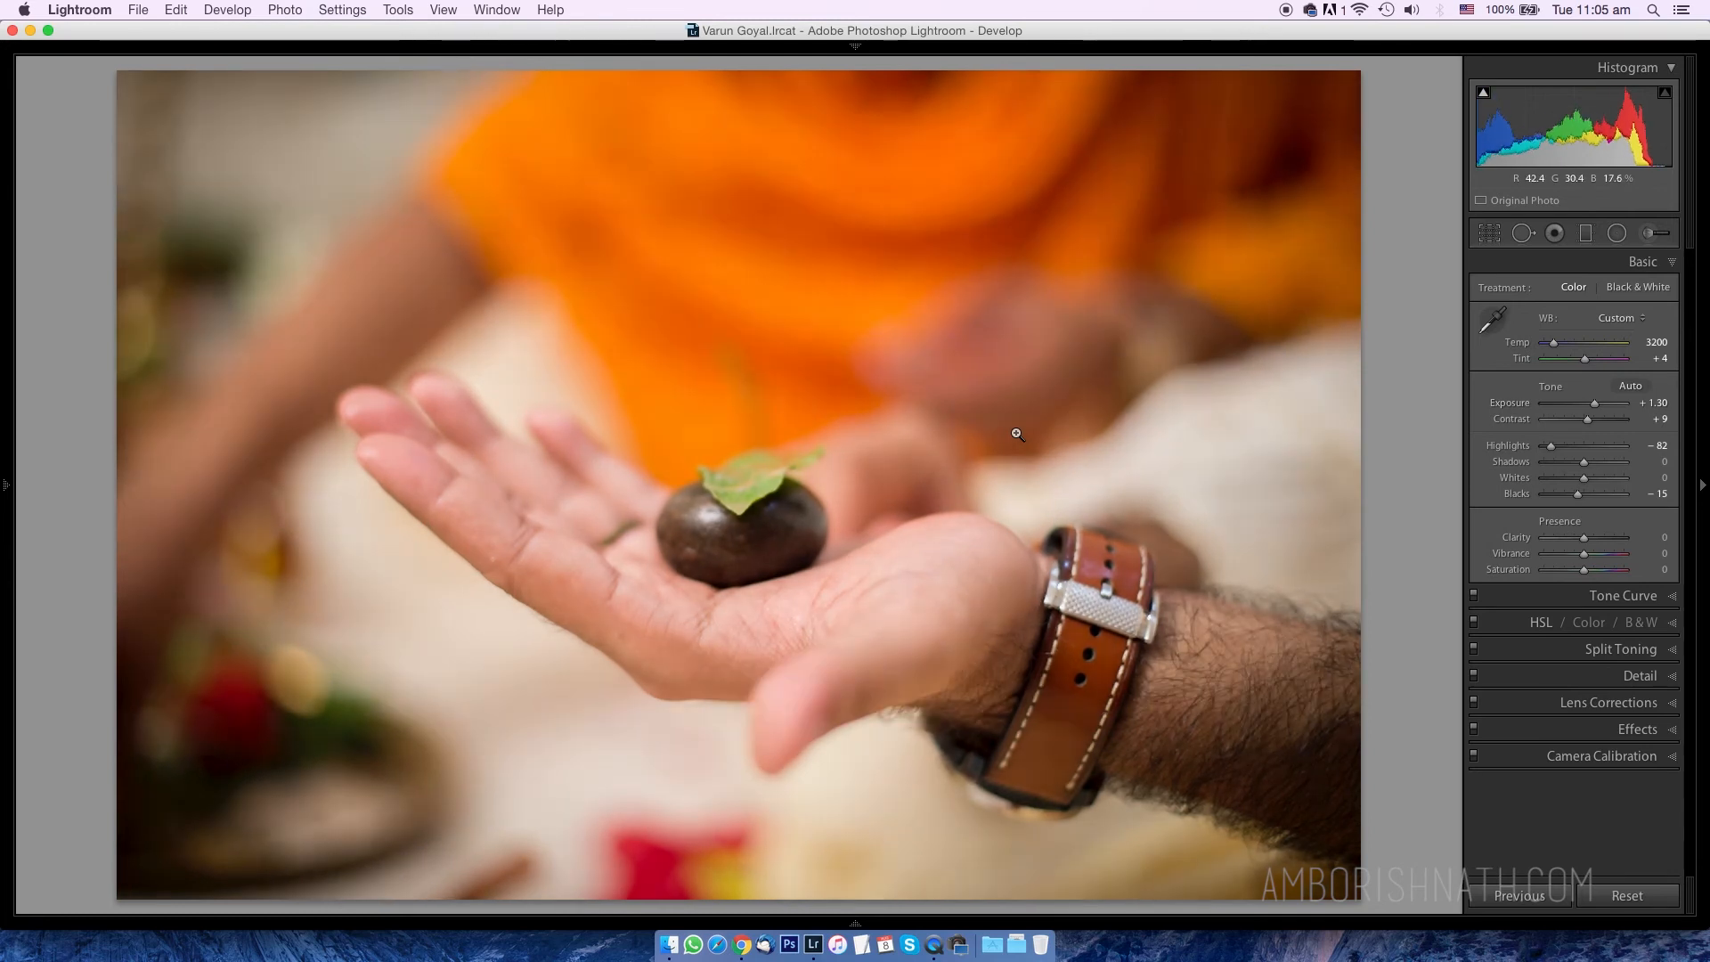
Go to the following photo, the vertical shot of the hand, and reduce its exposure to +1.30
key(Right)
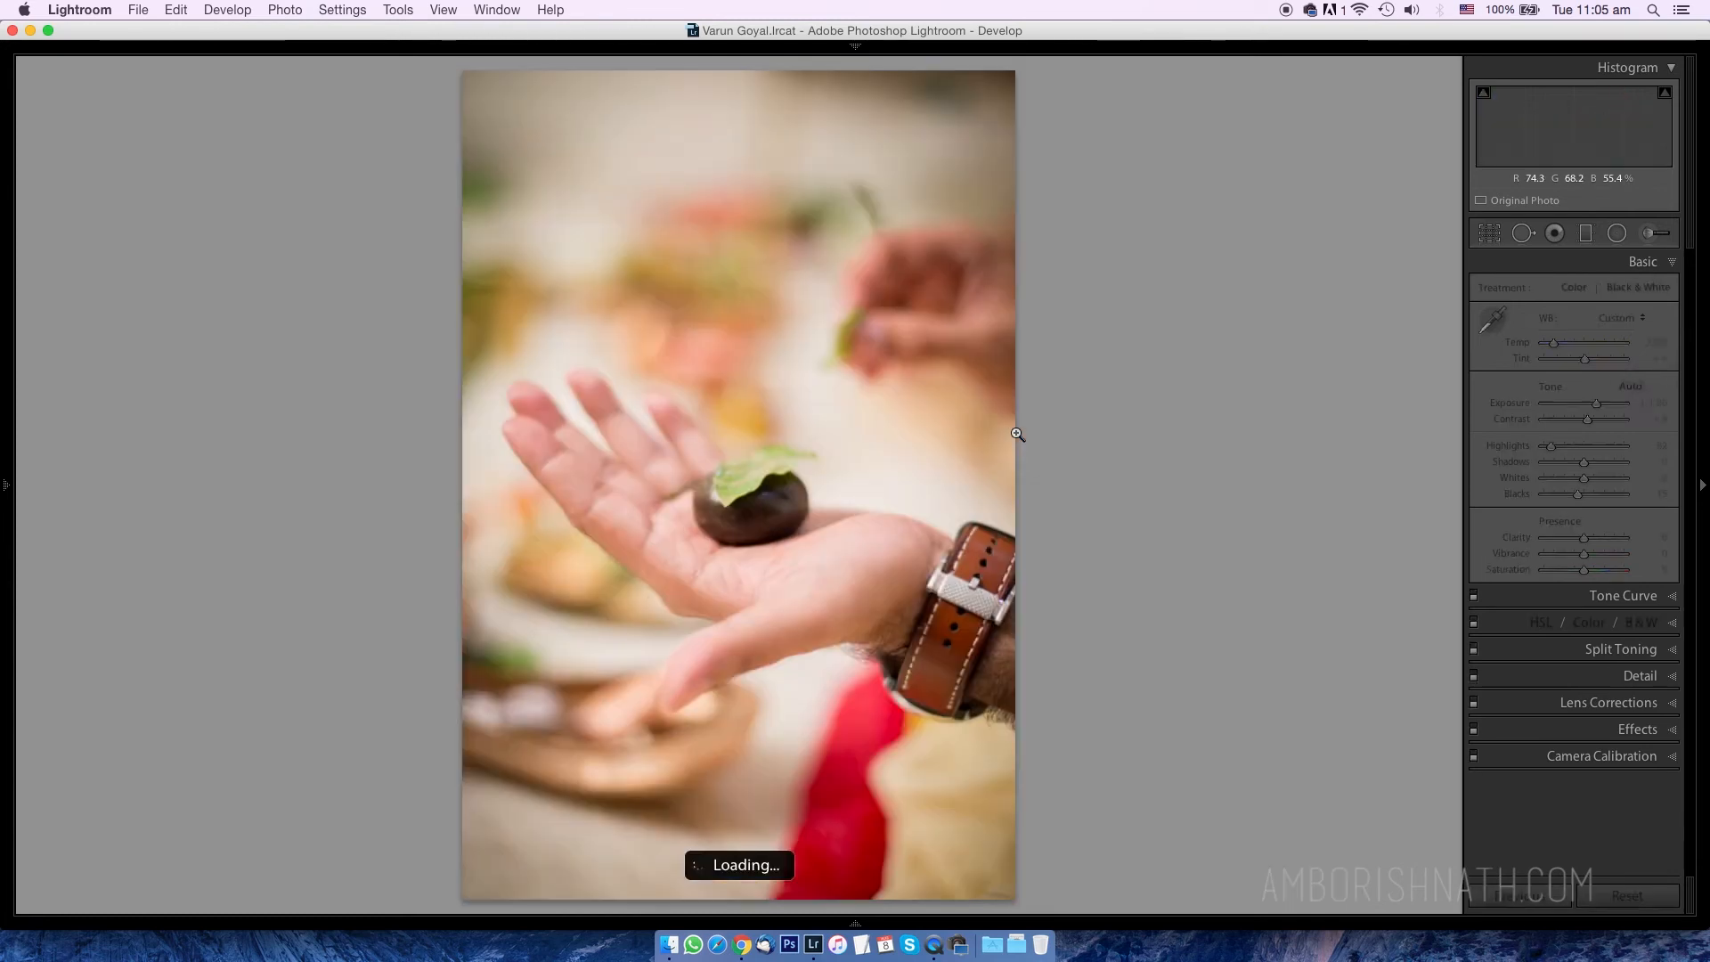
key(minus)
key(minus)
key(minus)
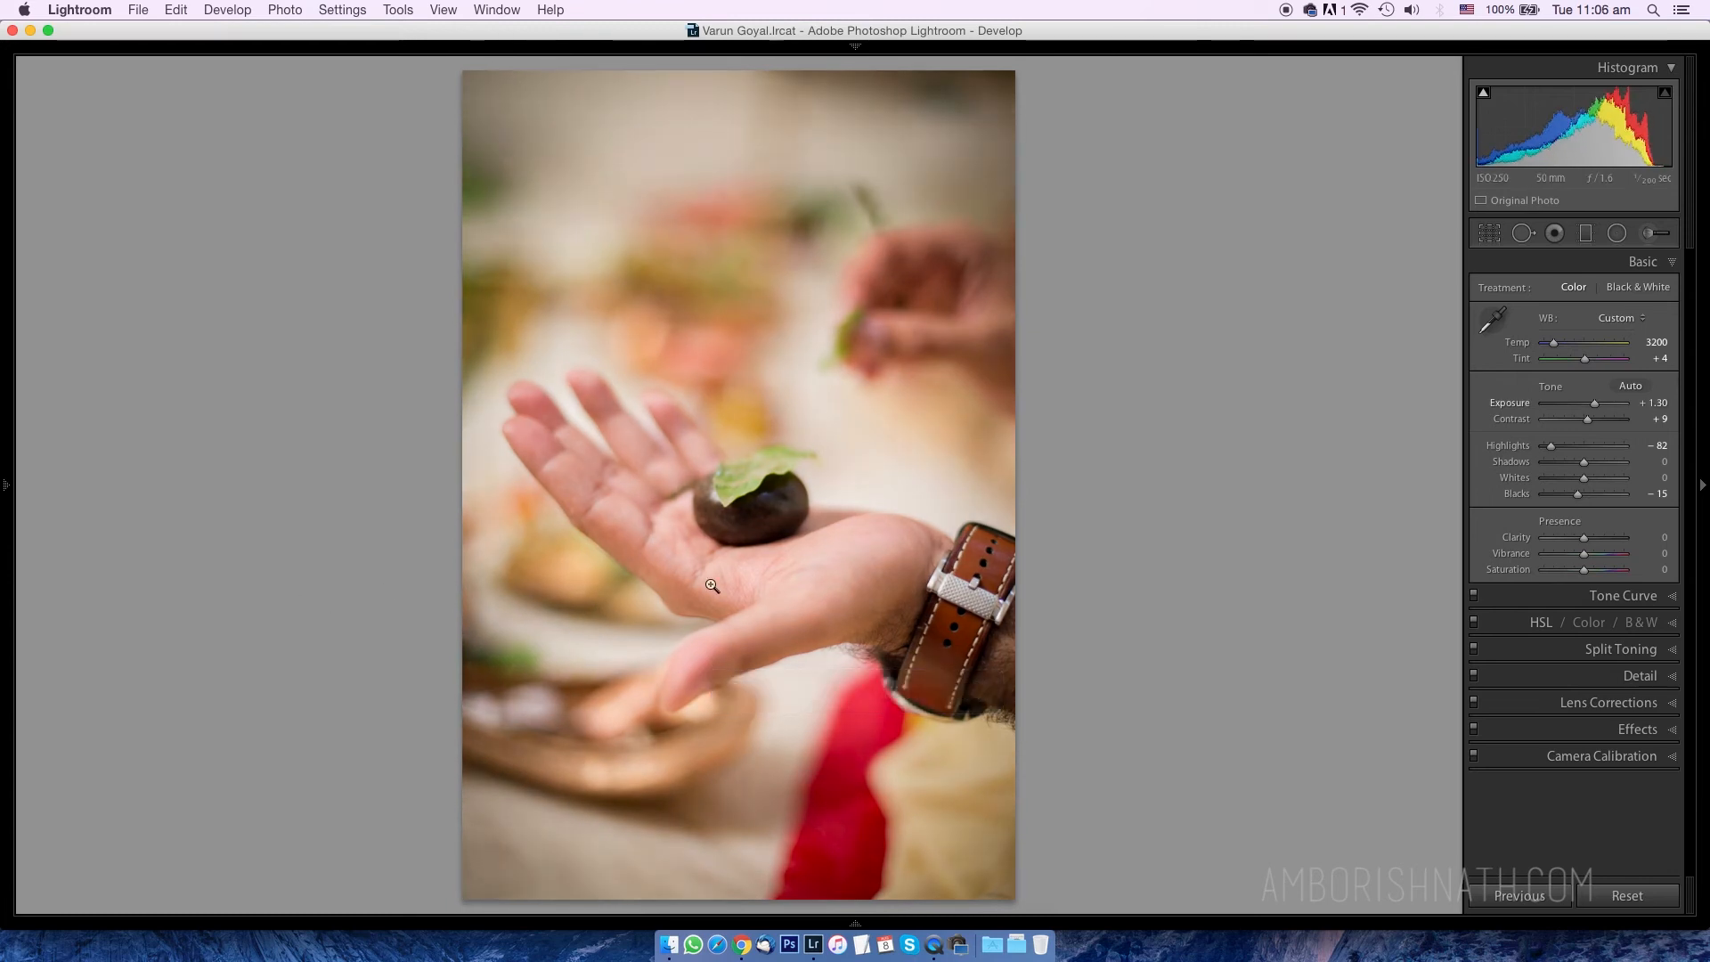
Try an Adjustment Brush stroke with exposure −0.41 and highlights −22 over the palm, and undo it
key(k)
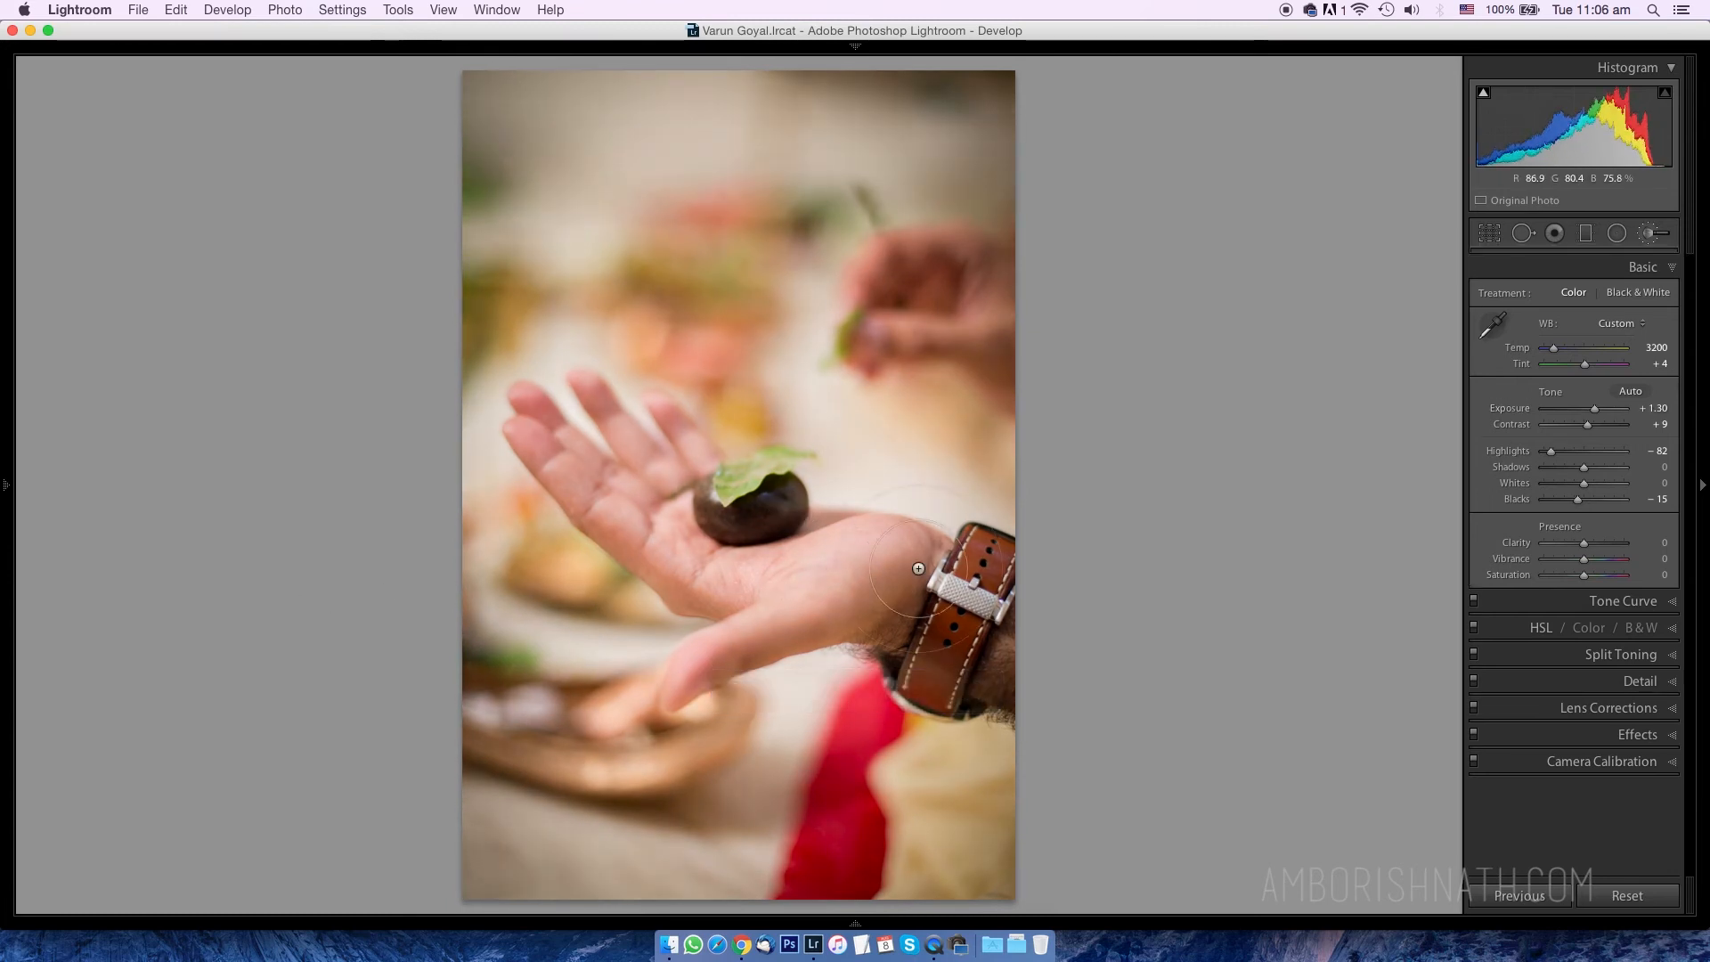
mouse_move(821, 558)
mouse_down()
mouse_move(575, 438)
mouse_move(598, 441)
mouse_move(673, 588)
mouse_move(784, 372)
mouse_up()
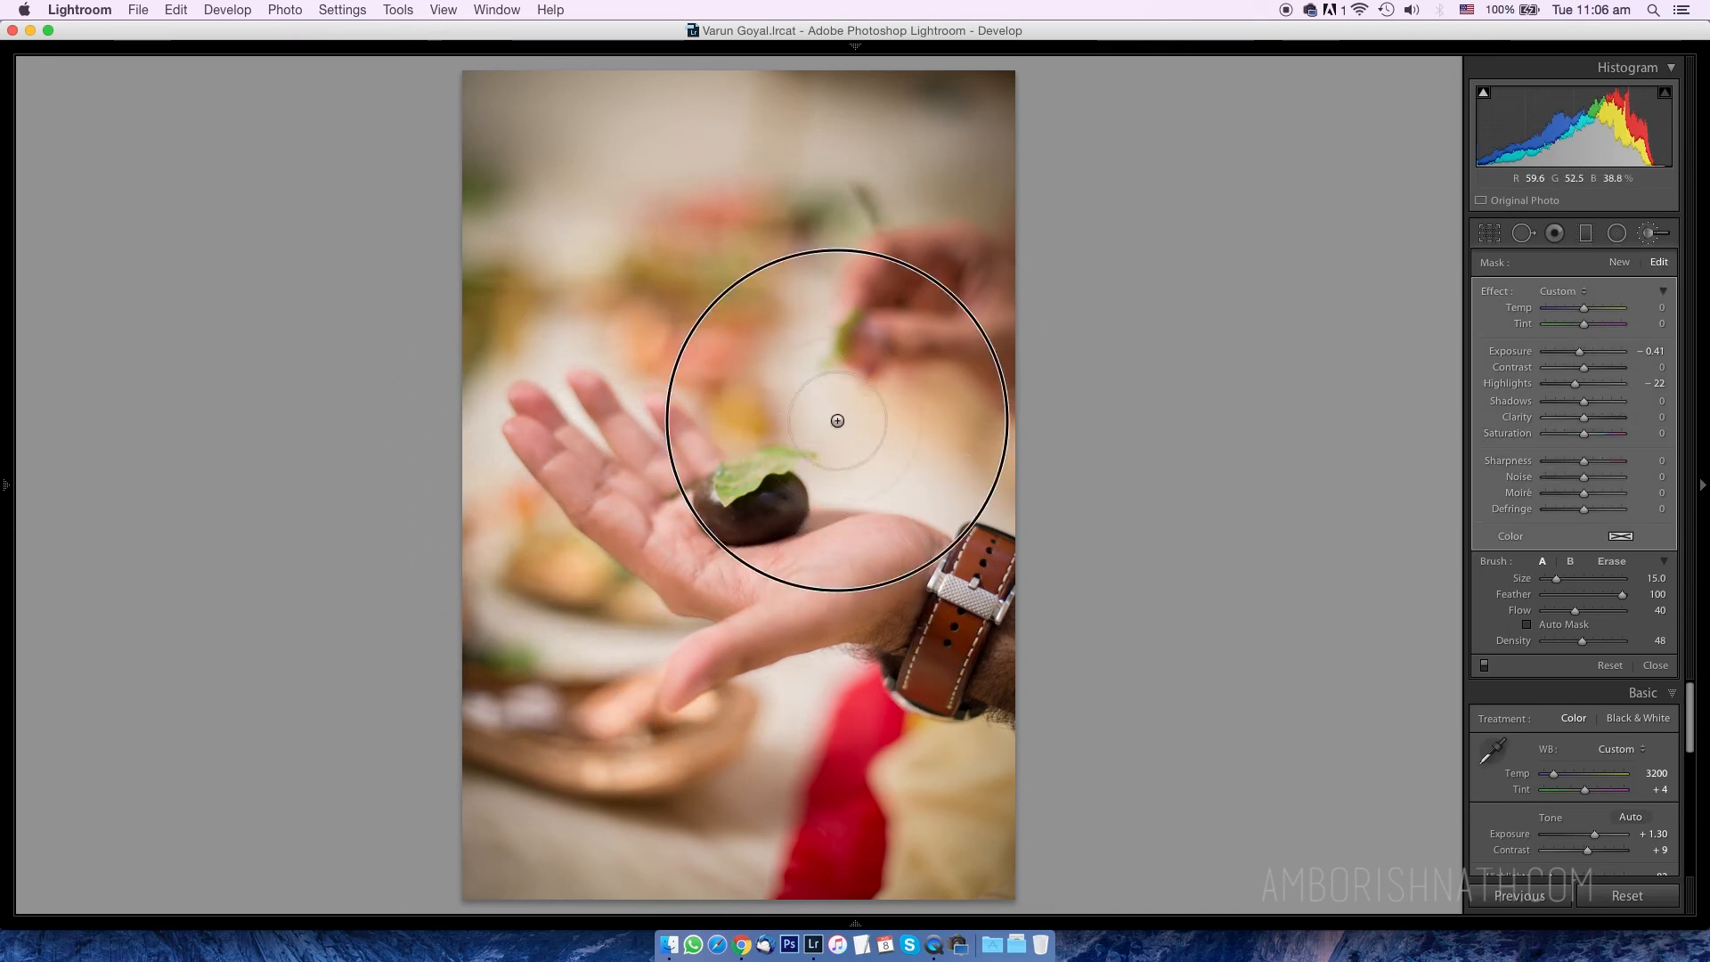
key(super+z)
key(k)
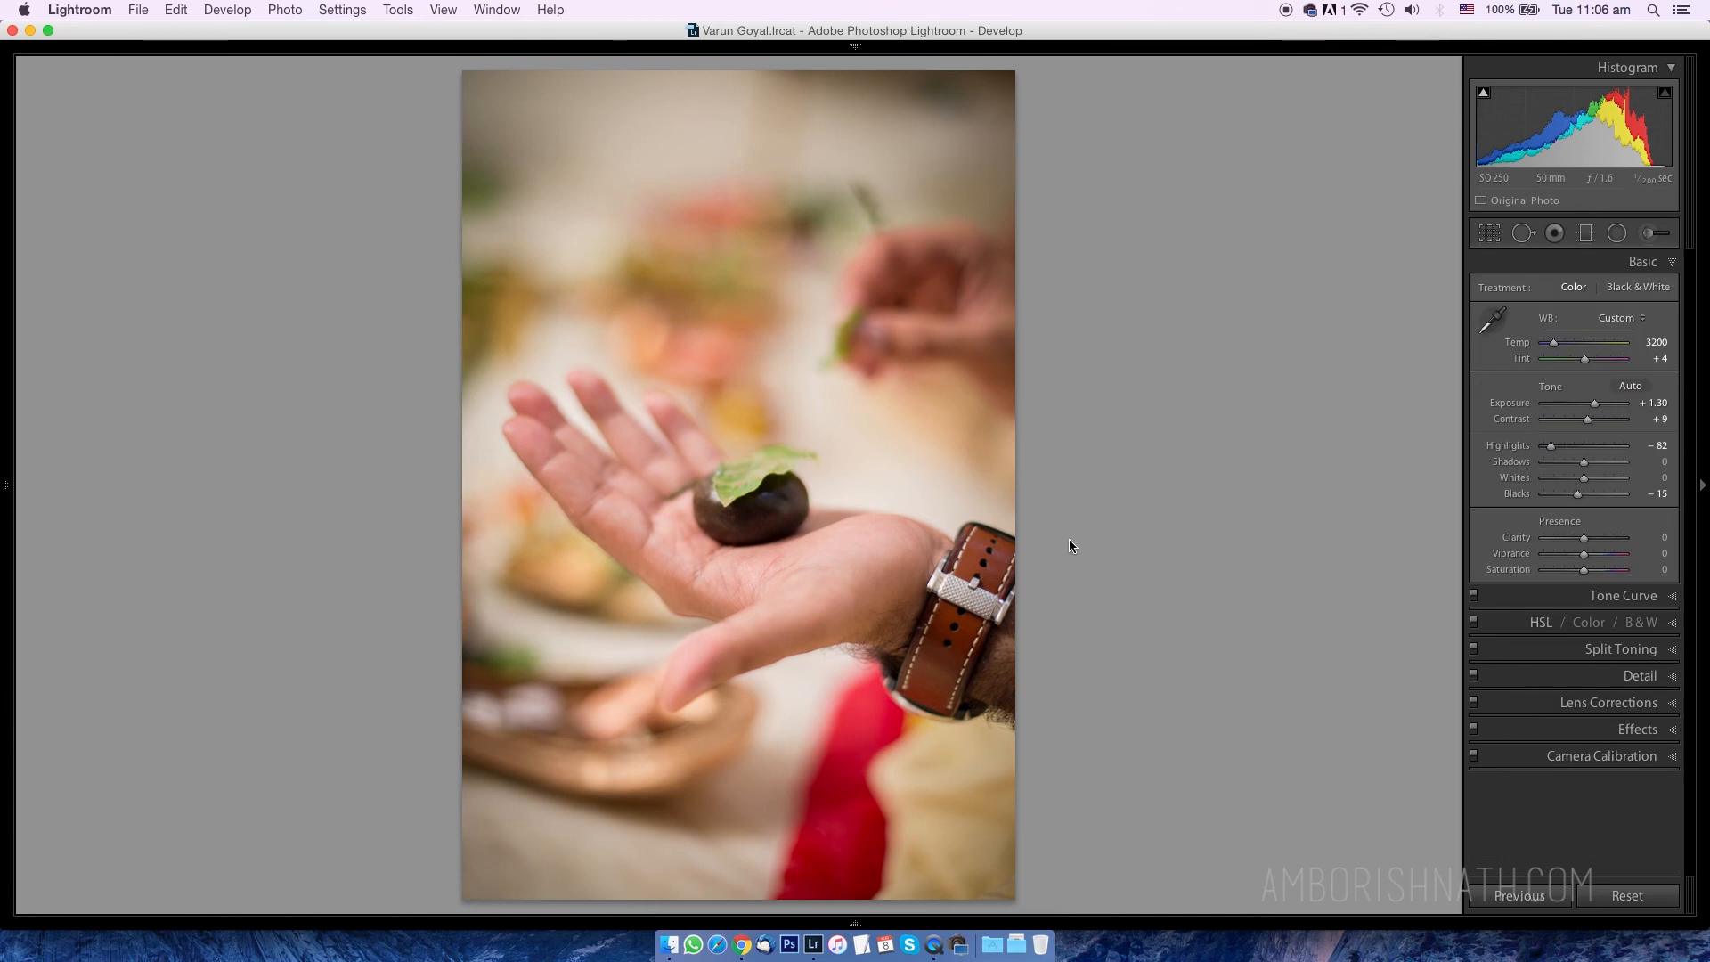
Go to the following photo, _MG_0217, and reduce its exposure to +1.50
key(Right)
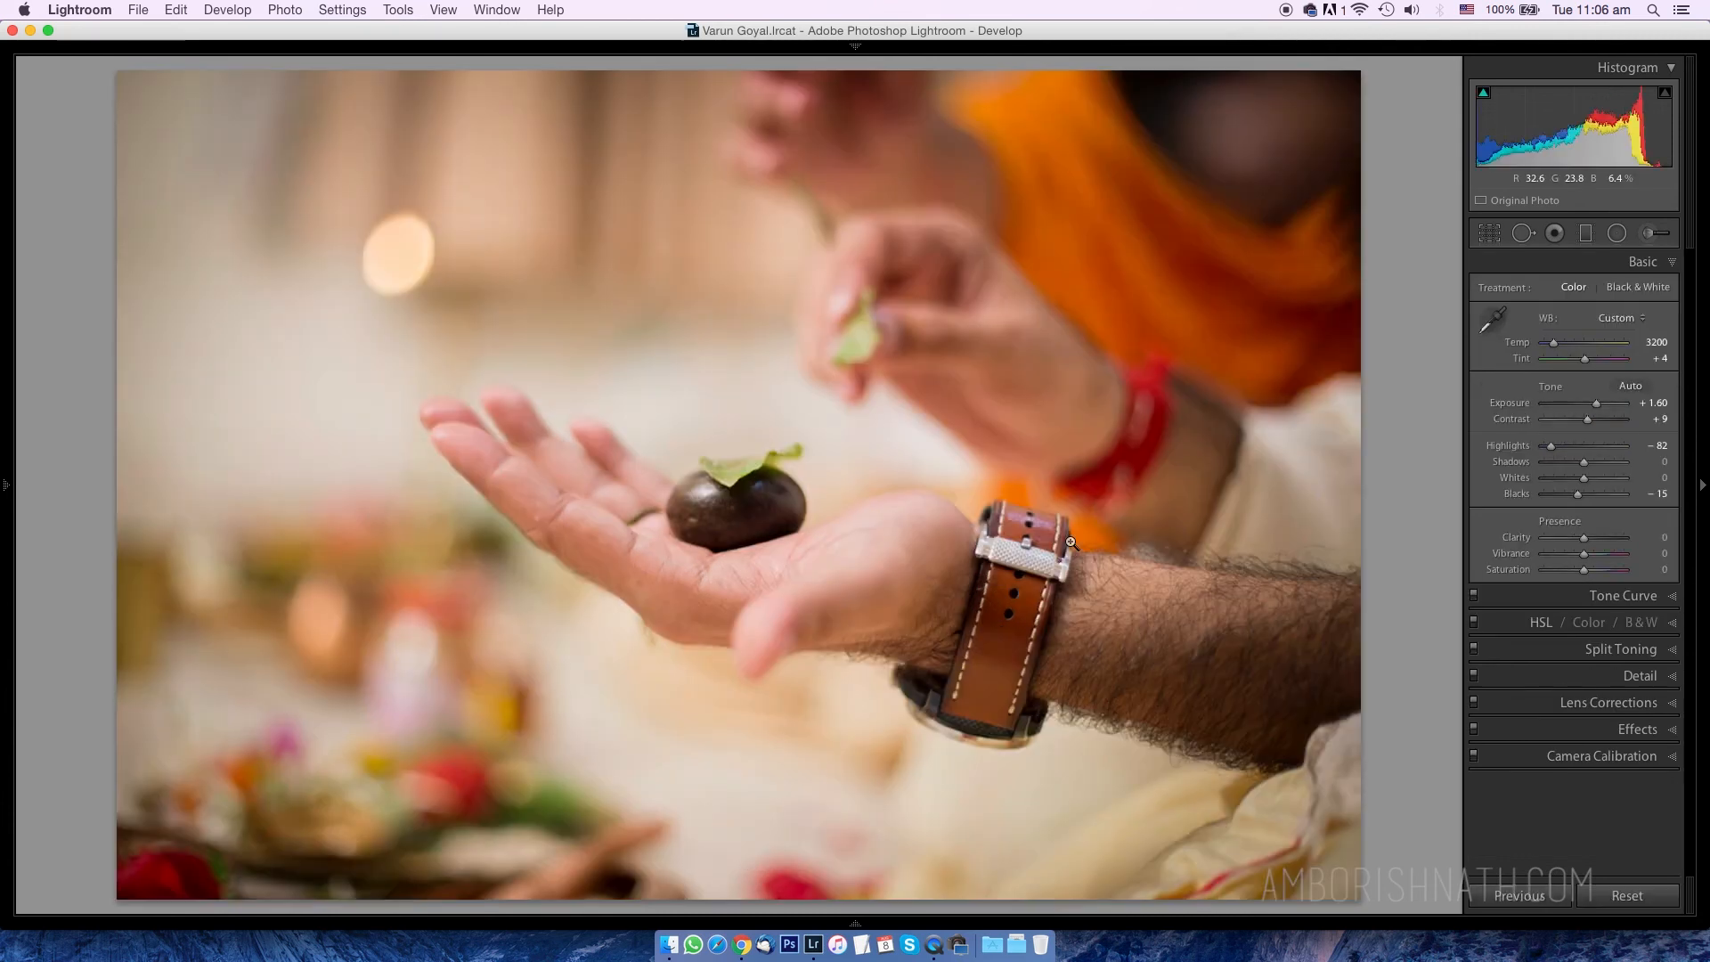
key(minus)
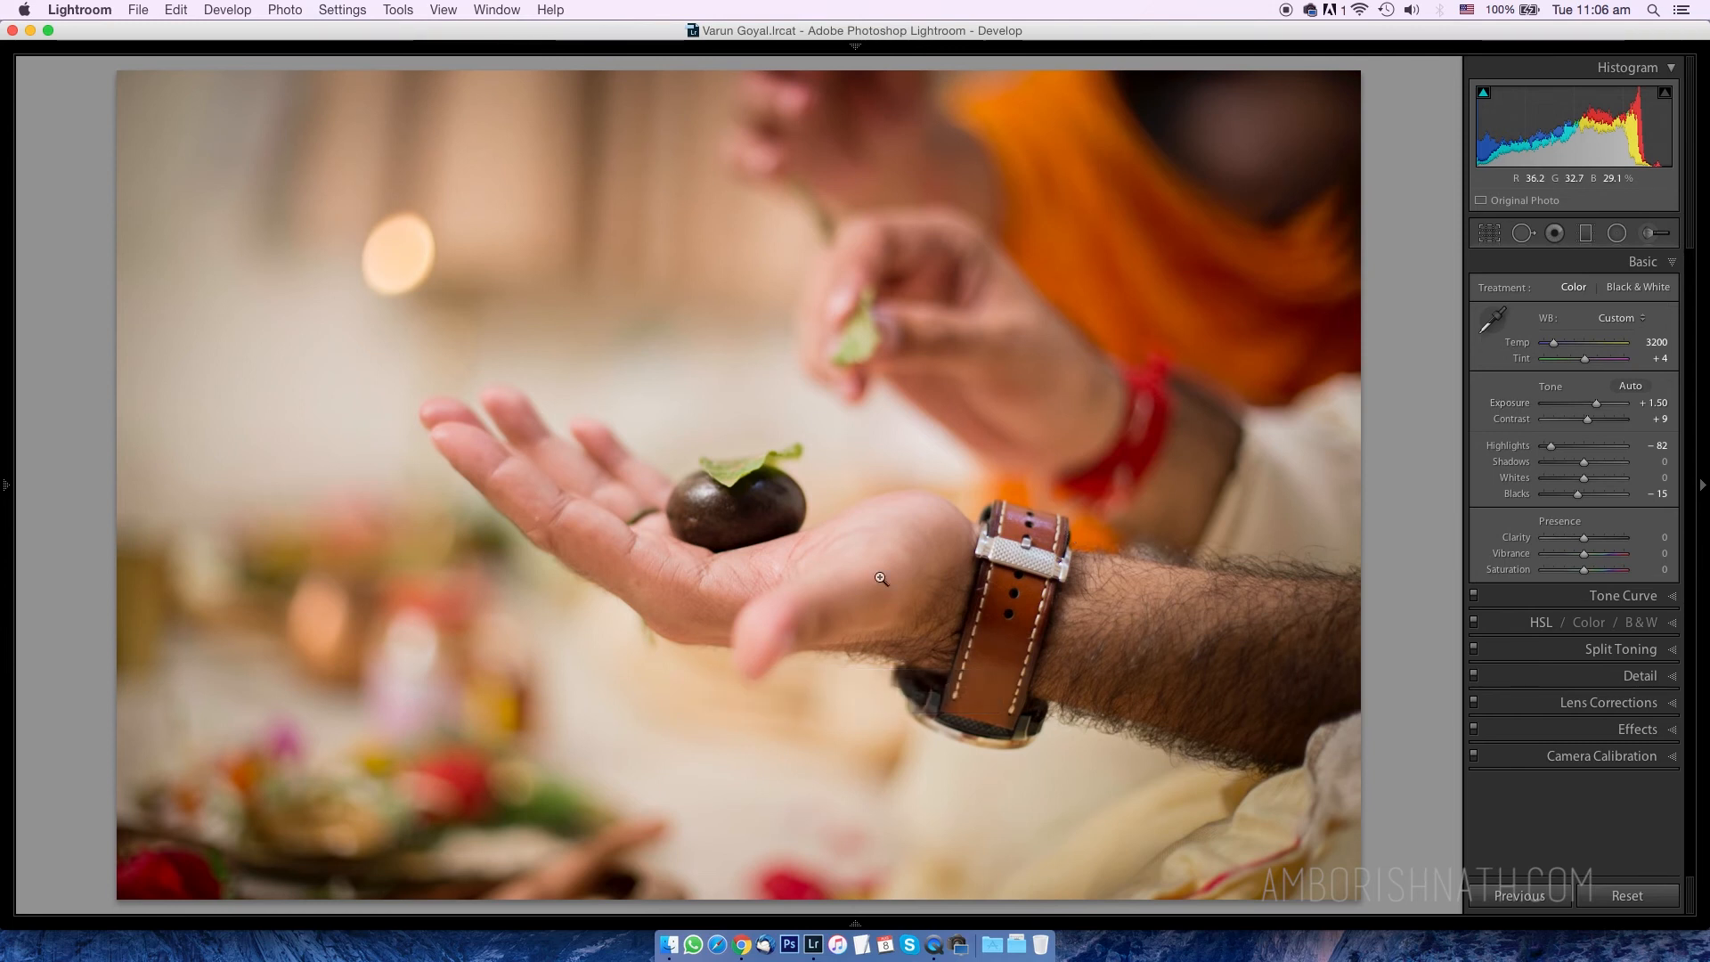
key(backslash)
Return to the Library grid and browse the thumbnails to compare the look of the adjusted photos with the rest of the series
key(g)
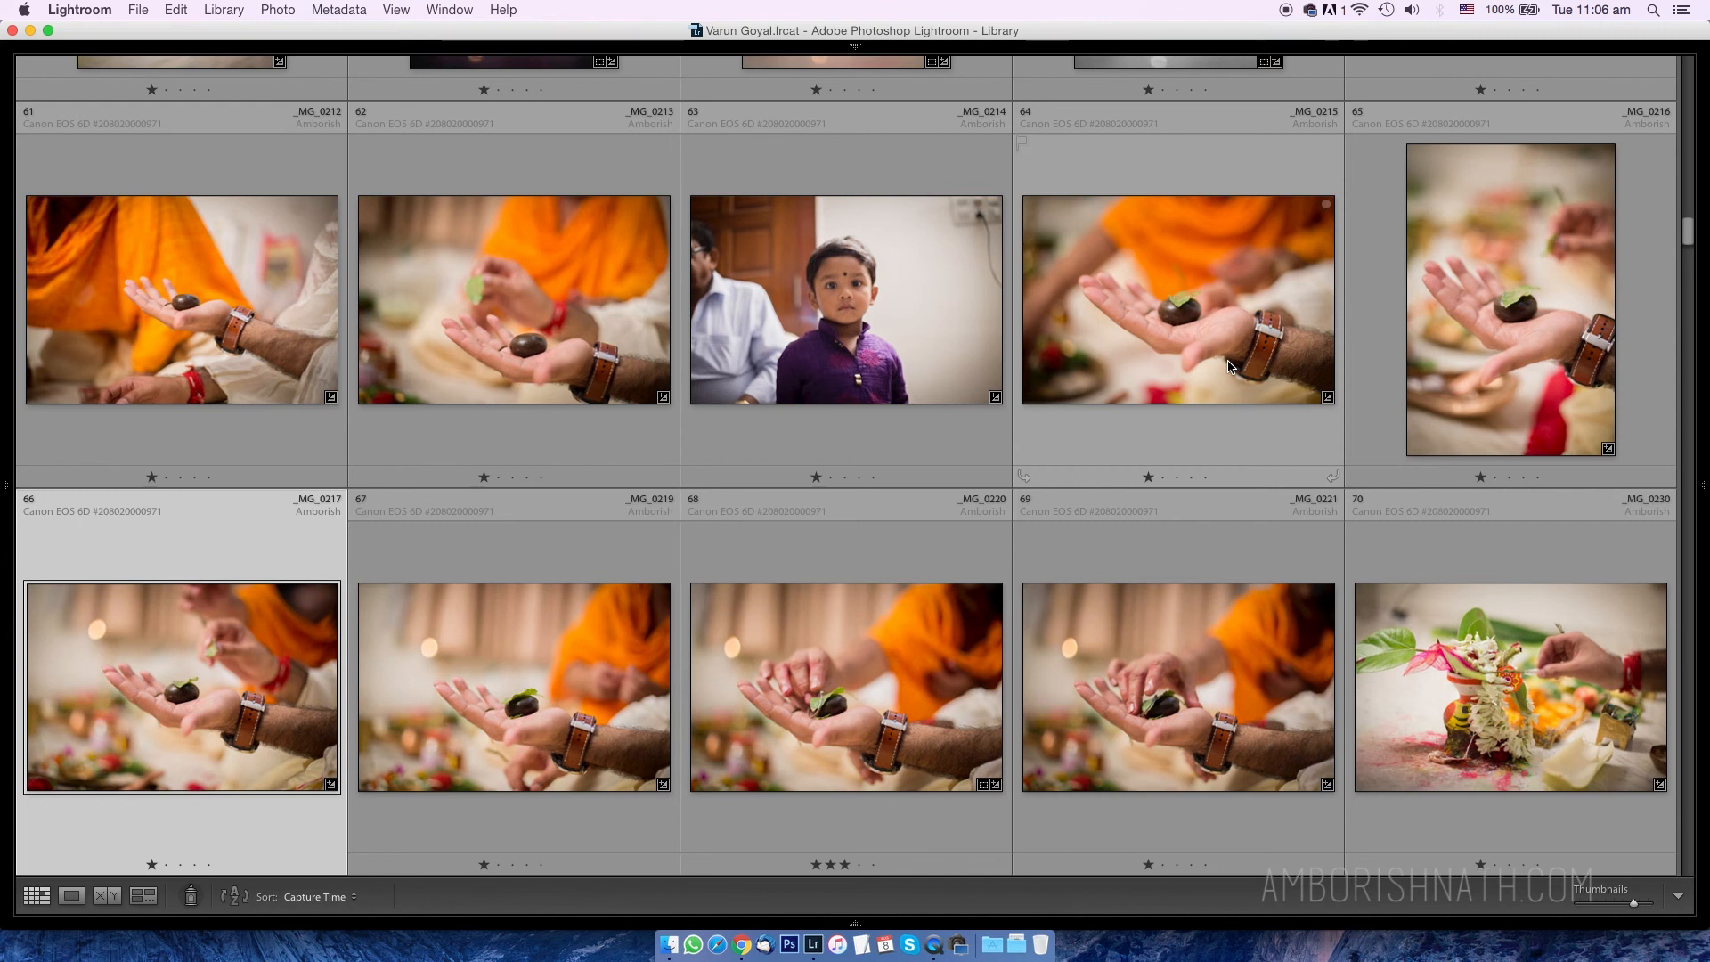
scroll(1229, 365, down, 1)
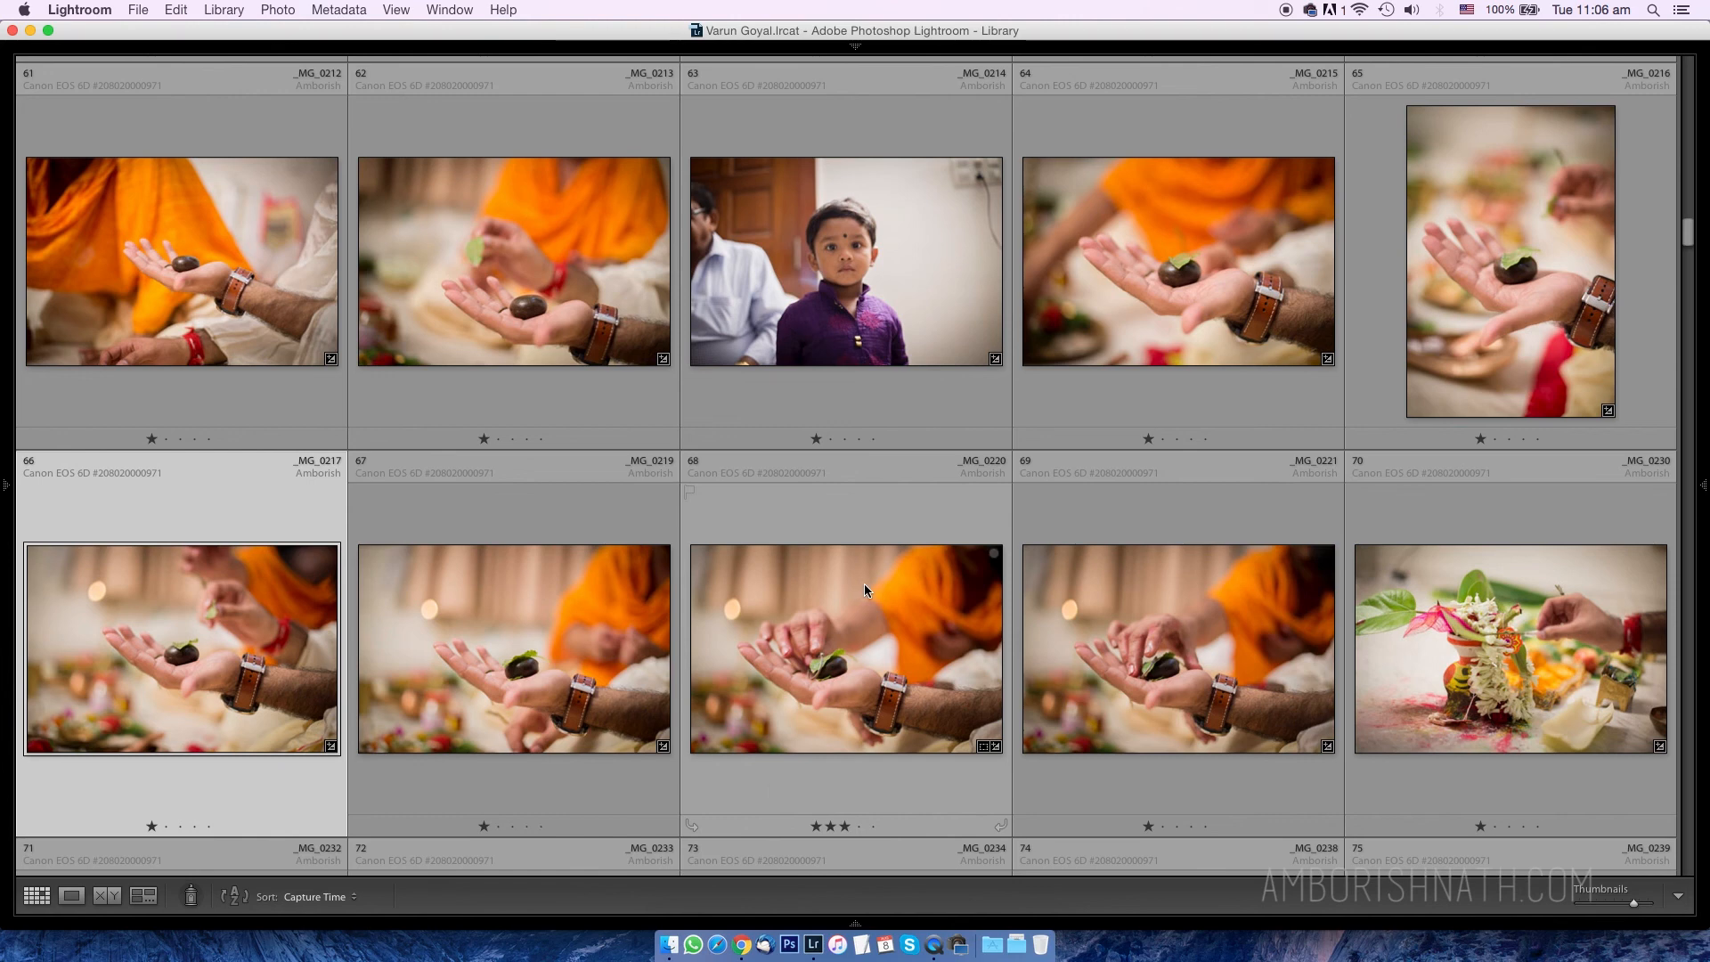
scroll(859, 588, down, 5)
scroll(830, 584, down, 5)
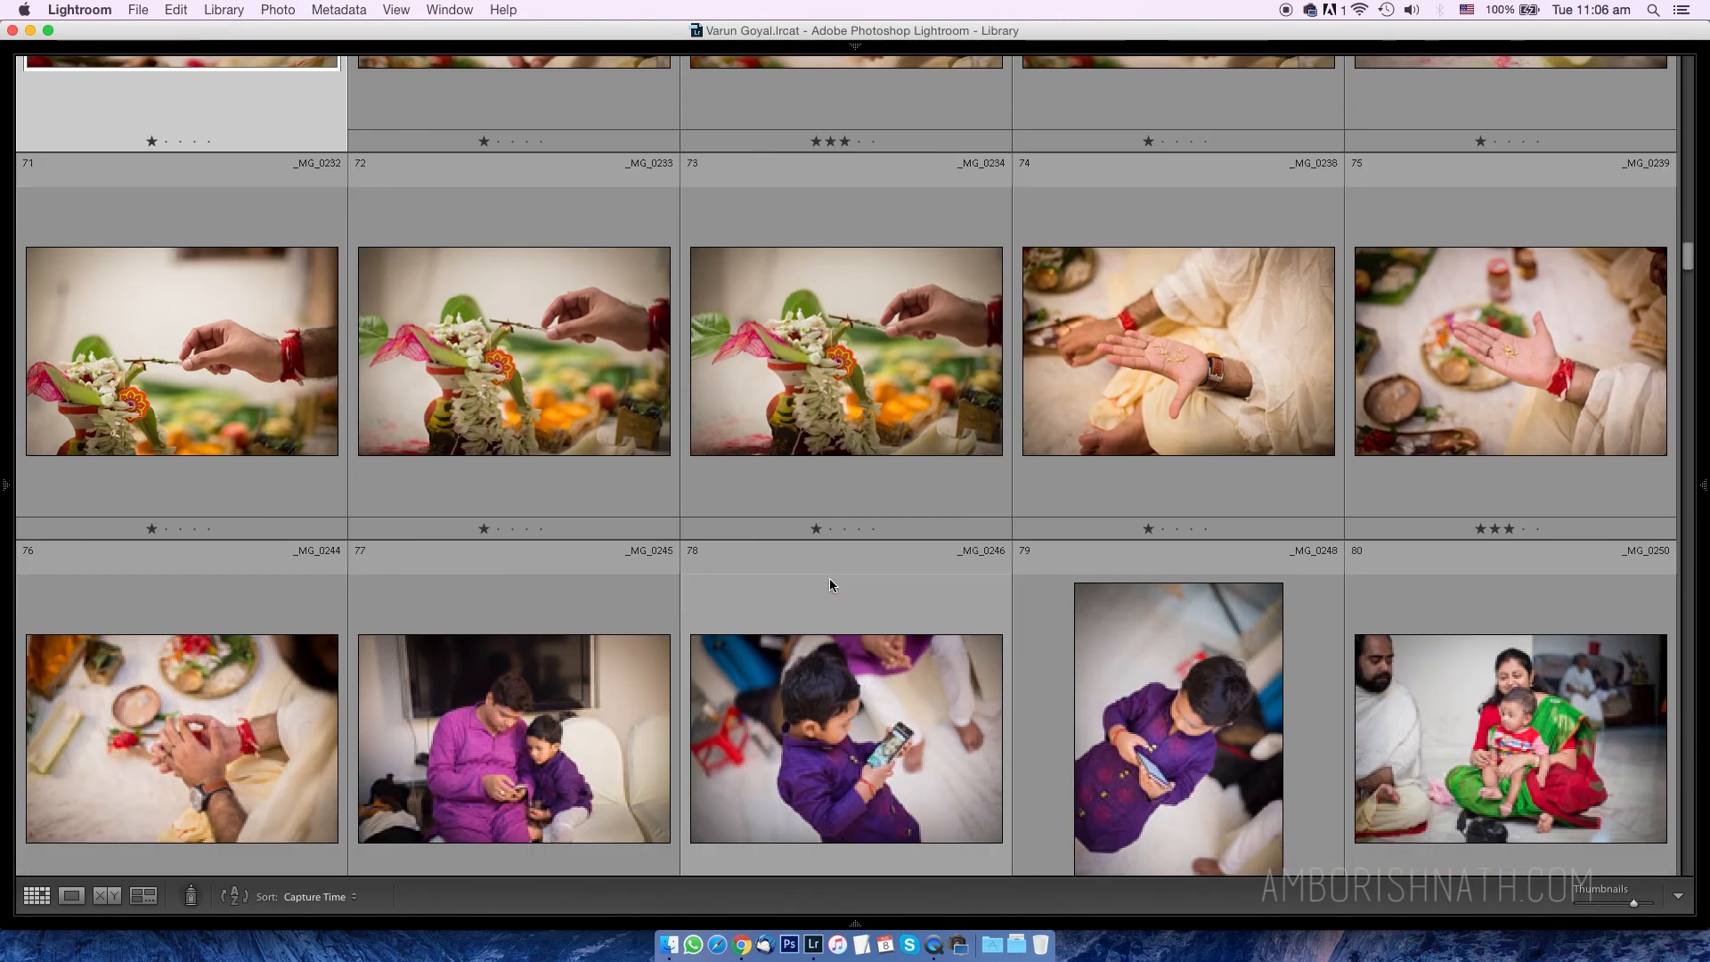
scroll(838, 566, down, 3)
scroll(875, 577, up, 3)
scroll(876, 584, up, 4)
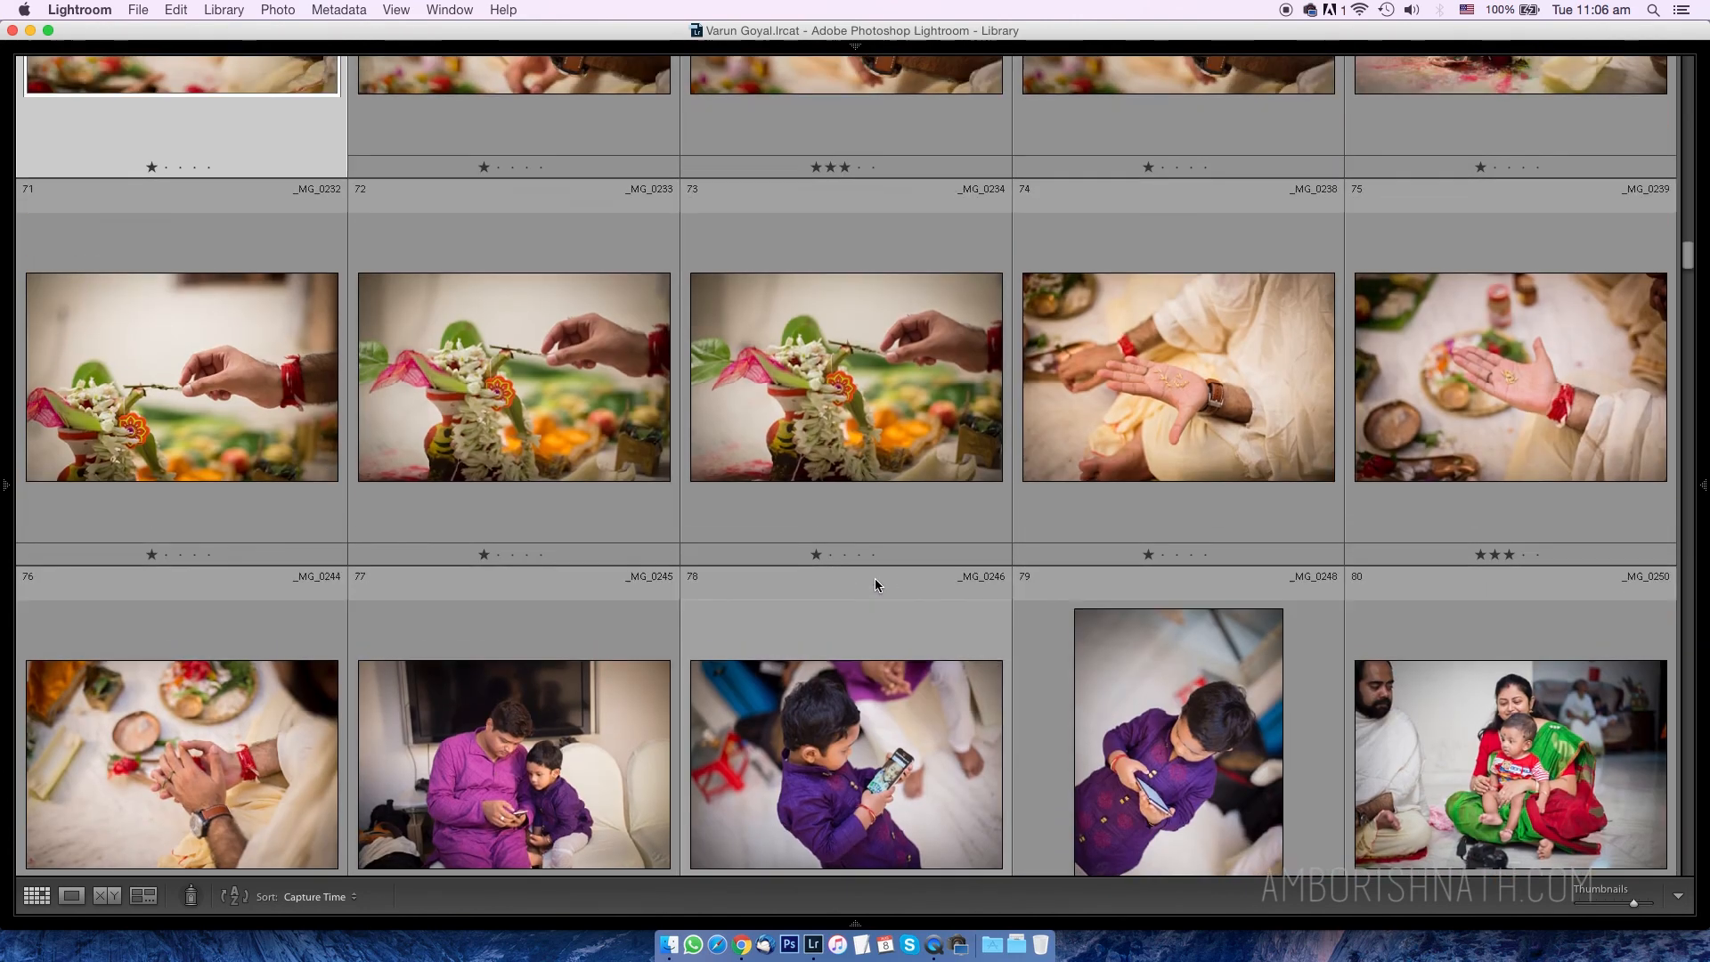
scroll(880, 579, up, 2)
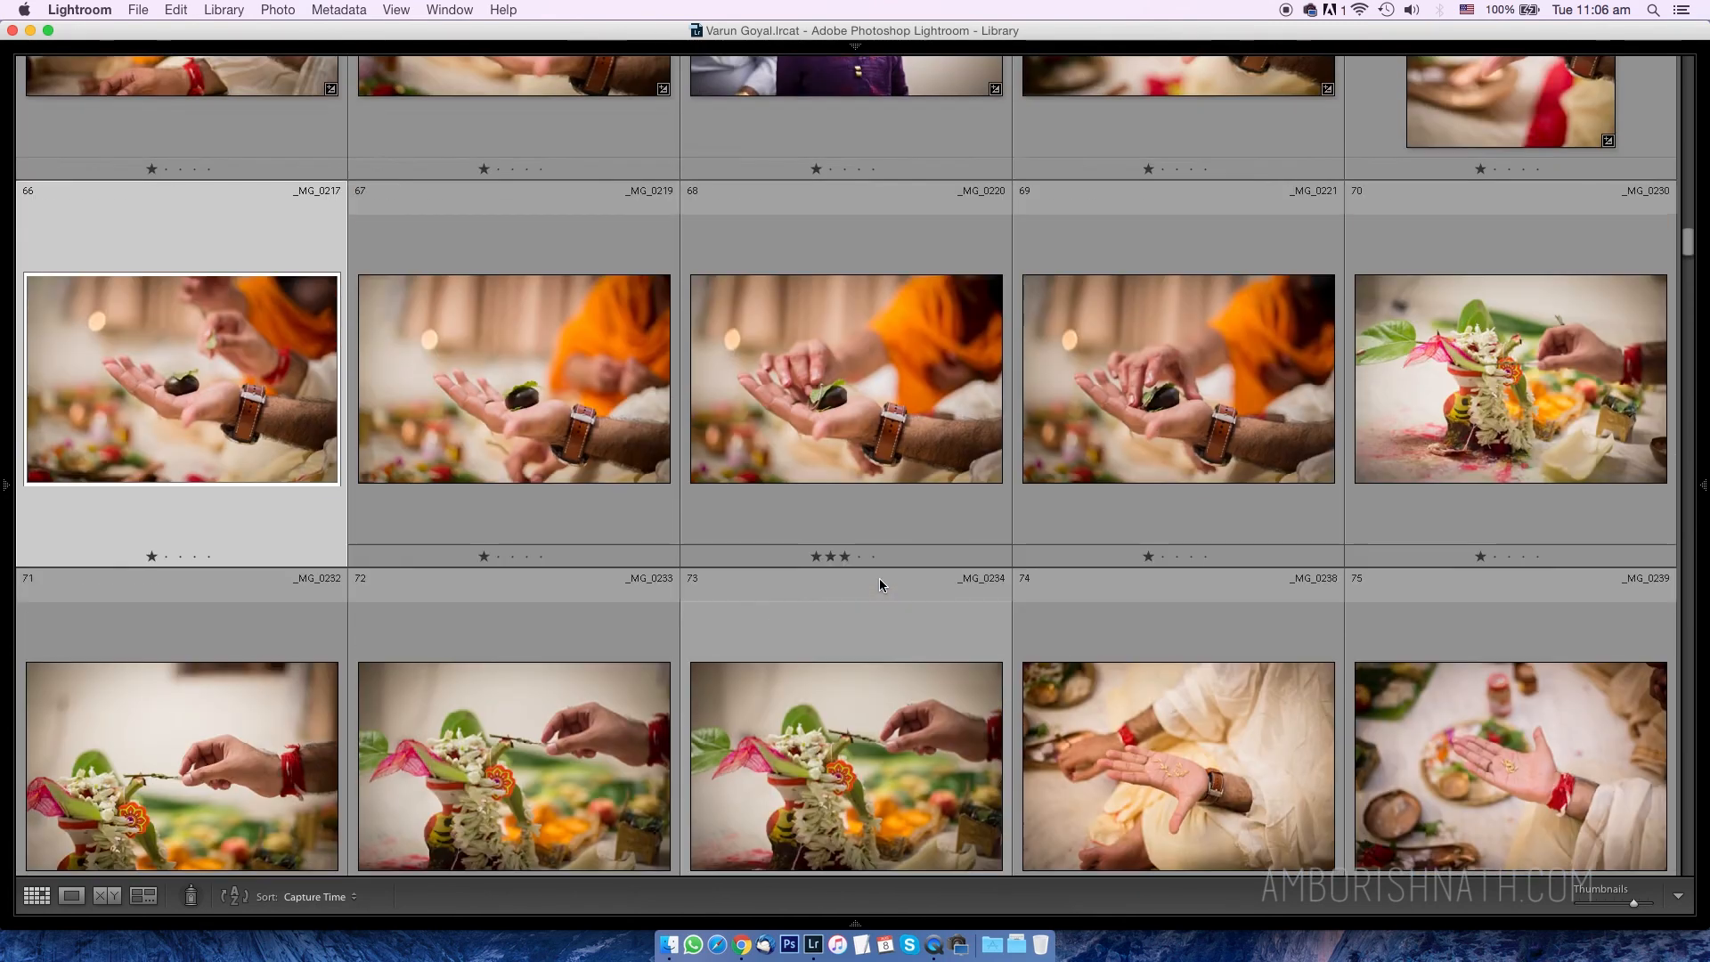
scroll(877, 583, down, 2)
key(j)
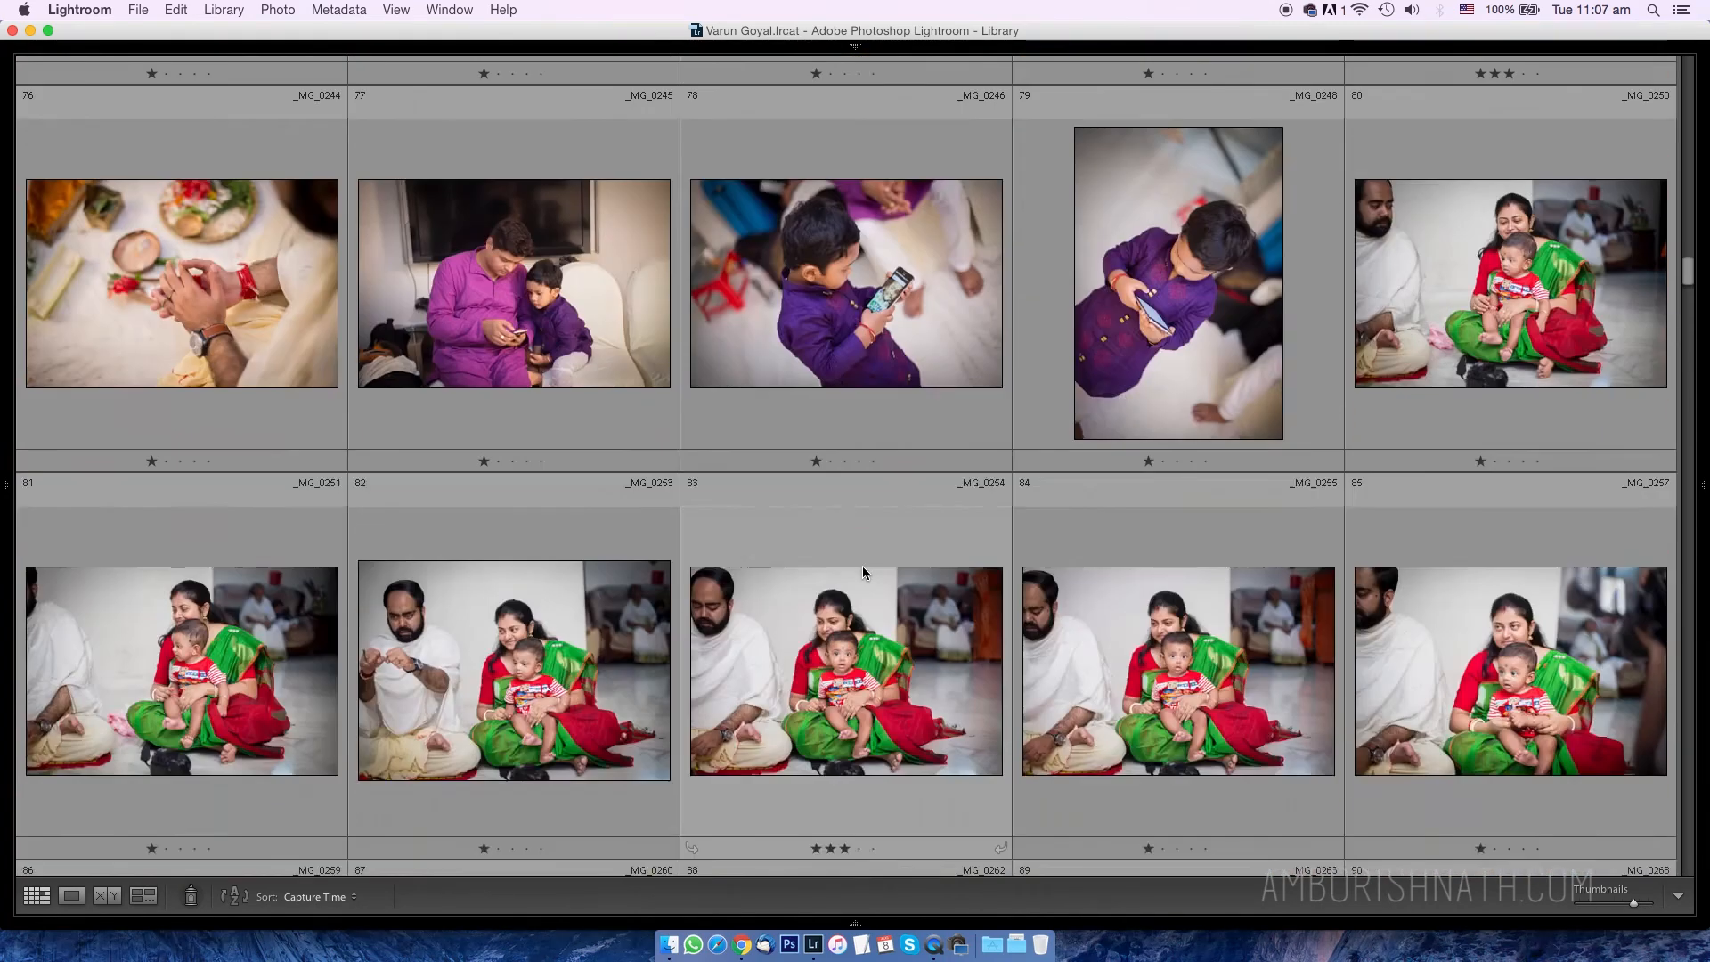
key(j)
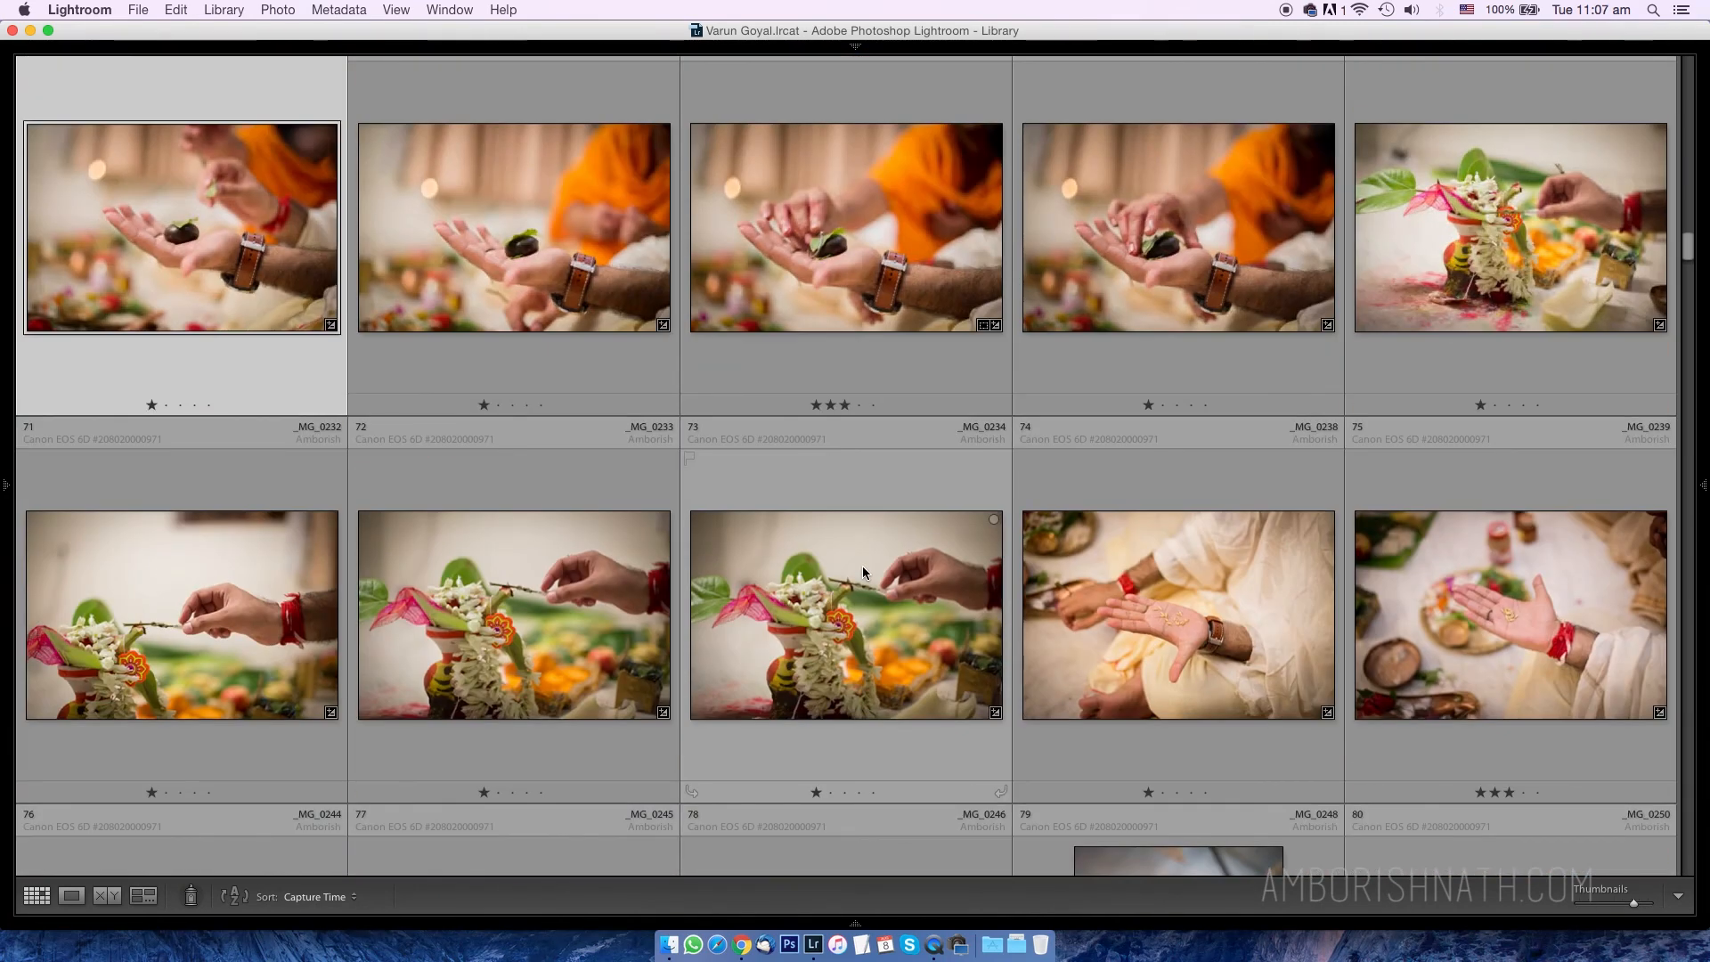
key(j)
key(j)
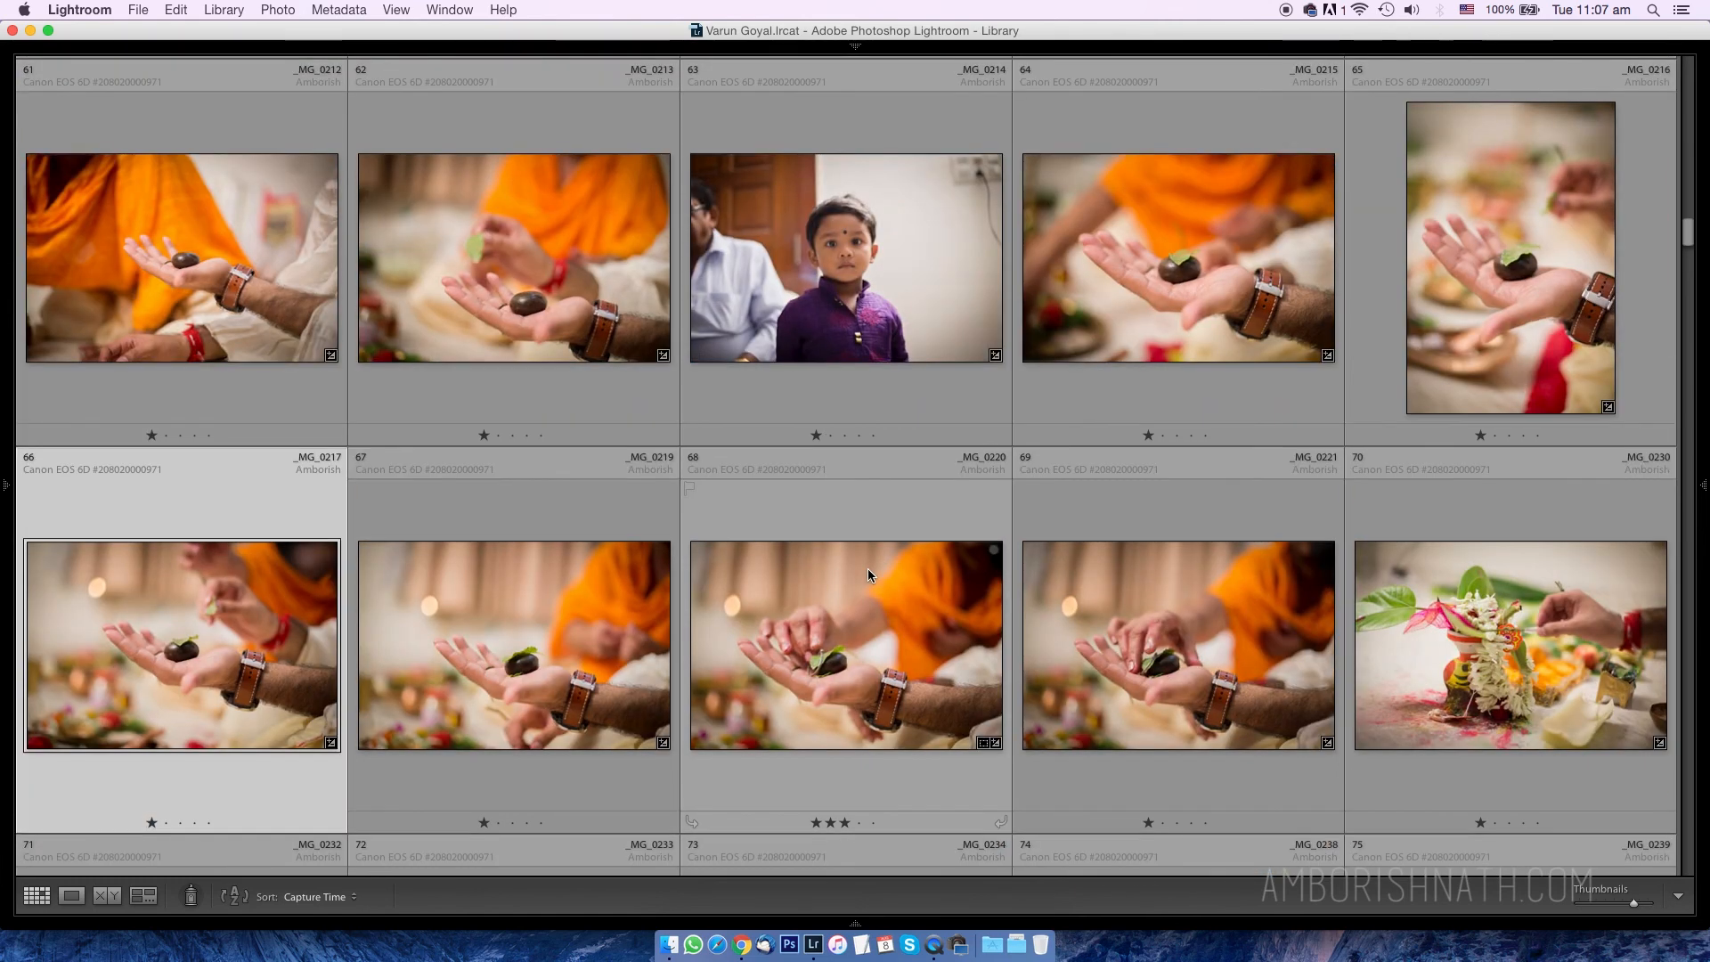